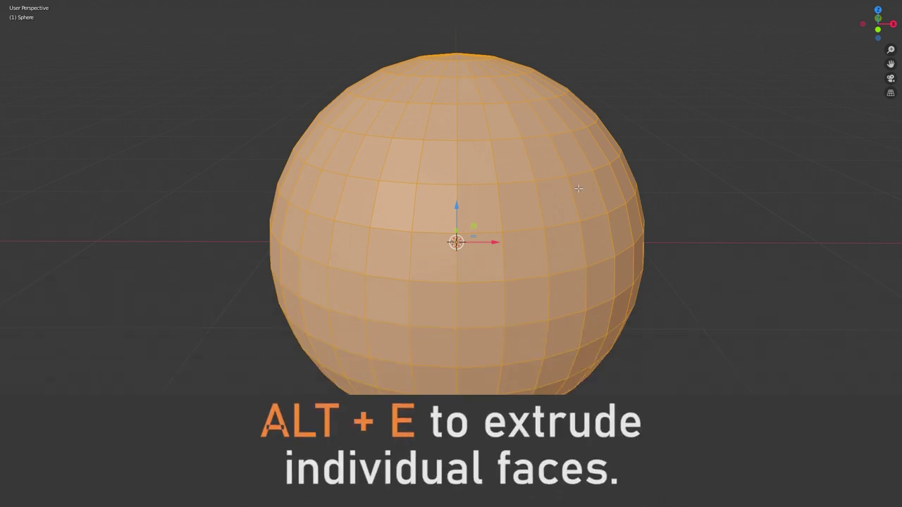
# Extrude the sphere's faces individually with Alt+E, pull them far outward, then leave Edit Mode
pyautogui.hotkey('alt', 'e')
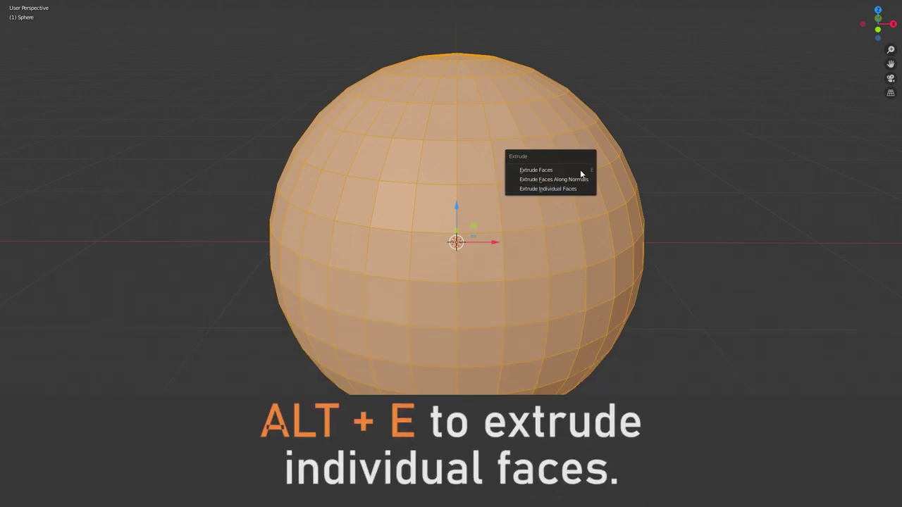
pyautogui.click(587, 189)
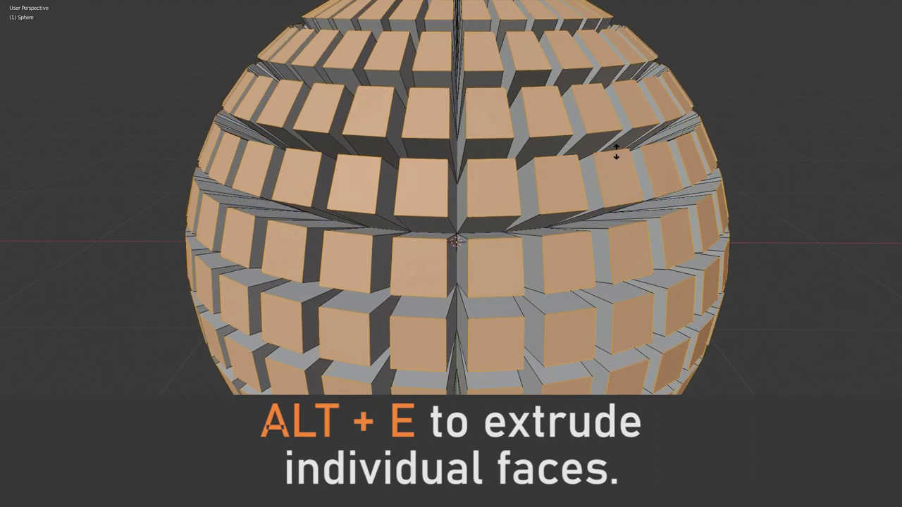
pyautogui.click(623, 125)
pyautogui.scroll(-3, 687, 225)
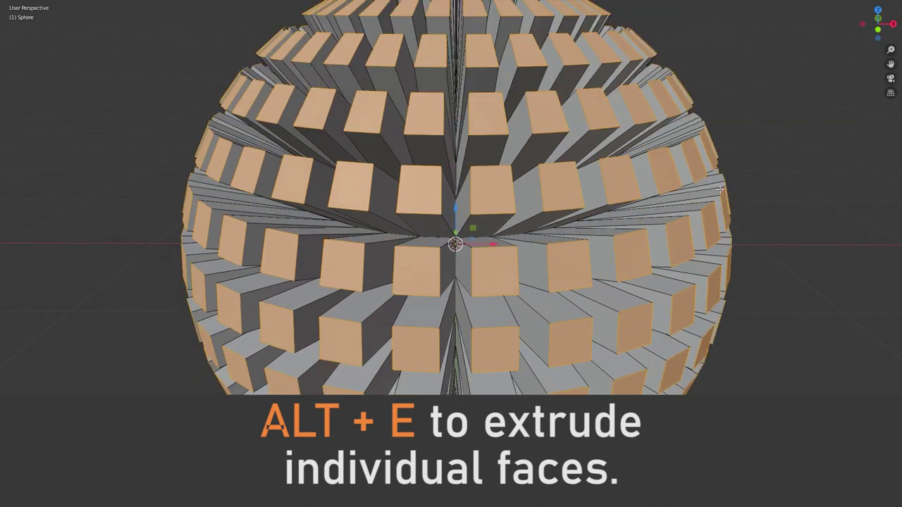
pyautogui.scroll(-3, 705, 211)
pyautogui.scroll(2, 667, 232)
pyautogui.press('Tab')
pyautogui.moveTo(666, 236)
pyautogui.mouseDown(button='middle')
pyautogui.moveTo(613, 292)
pyautogui.moveTo(451, 225)
pyautogui.moveTo(459, 236)
pyautogui.moveTo(629, 246)
pyautogui.mouseUp(button='middle')
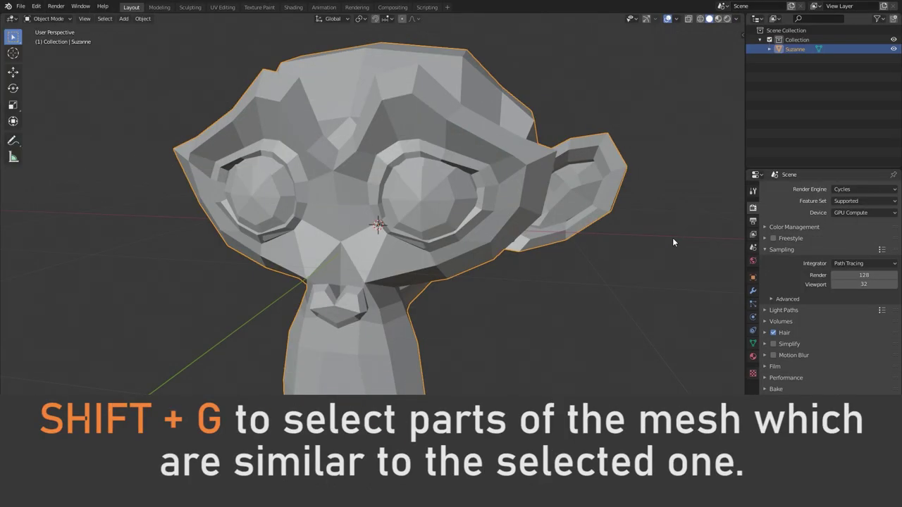
# In Edit Mode, select a triangle in Suzanne's right eye and select similar faces by Polygon Sides
pyautogui.press('Tab')
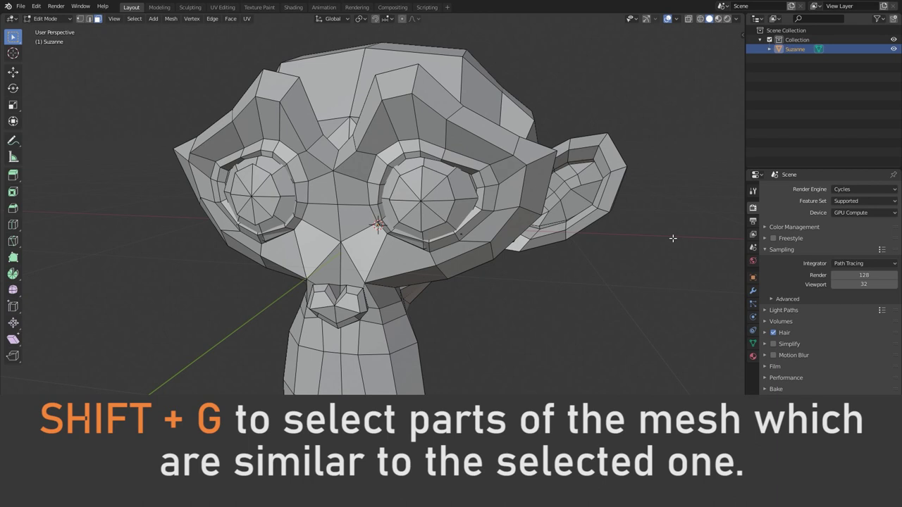
pyautogui.click(444, 190)
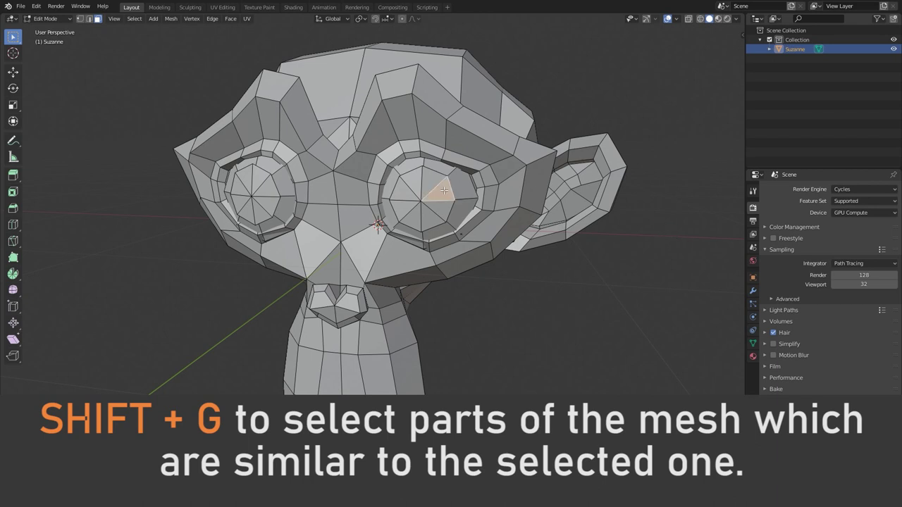
pyautogui.hotkey('shift', 'g')
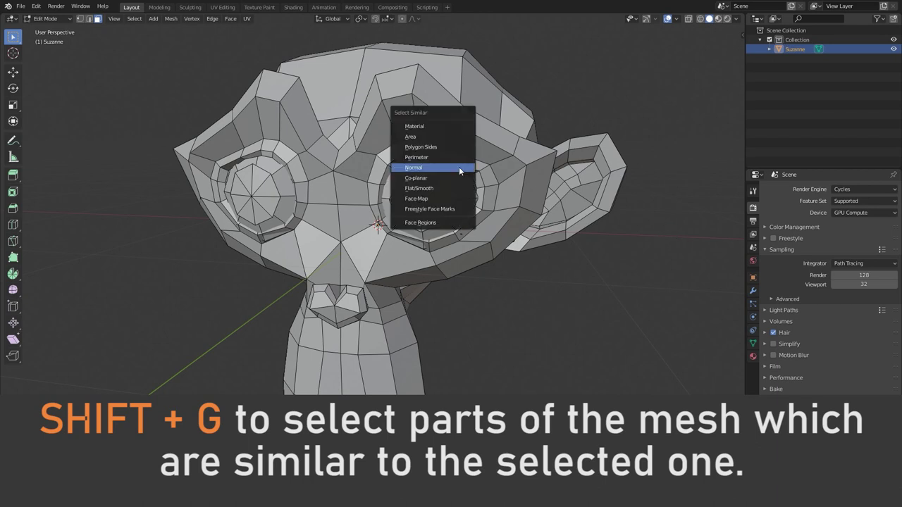
pyautogui.click(448, 148)
pyautogui.moveTo(607, 217)
pyautogui.mouseDown(button='middle')
pyautogui.moveTo(546, 191)
pyautogui.moveTo(605, 210)
pyautogui.mouseUp(button='middle')
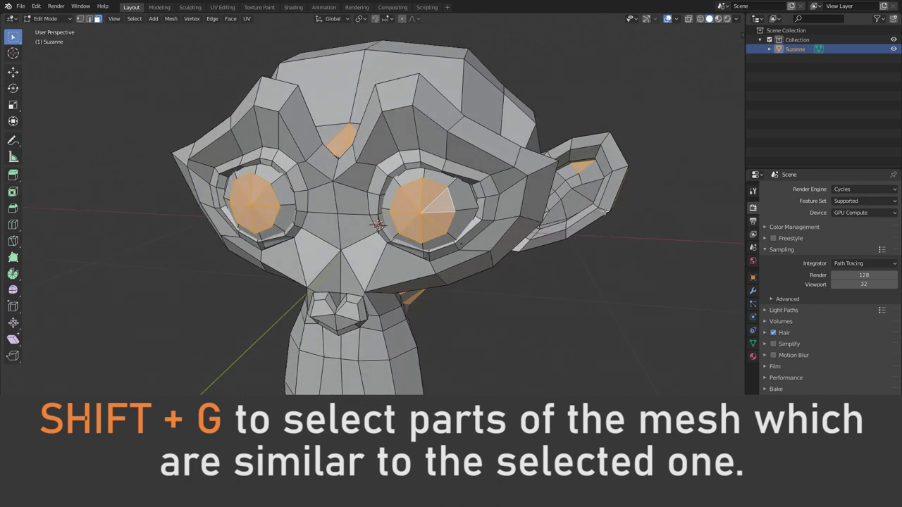
# Reselect one right-eye triangle and select similar faces by Normal
pyautogui.click(447, 203)
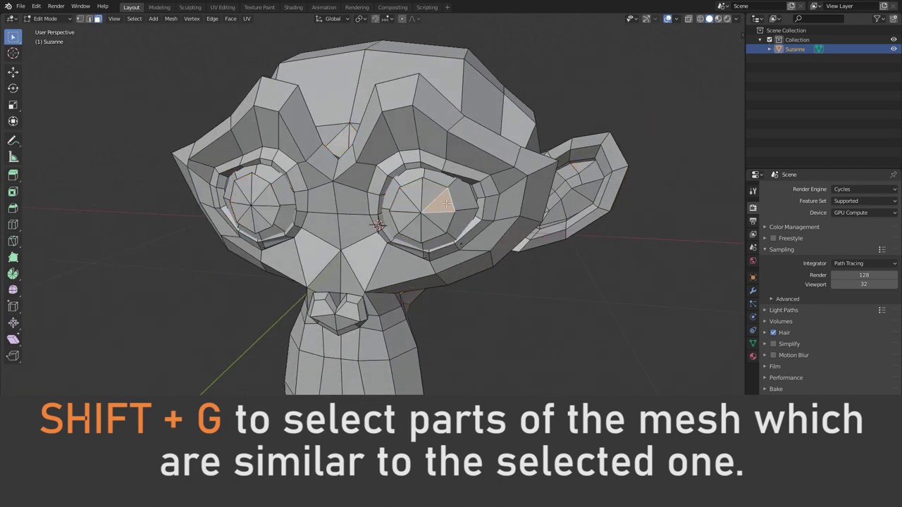
pyautogui.hotkey('shift', 'g')
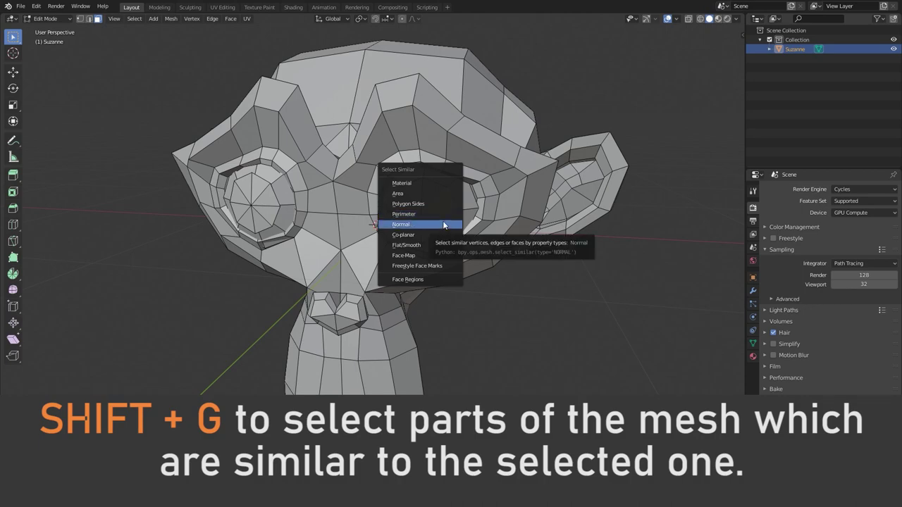
pyautogui.click(444, 224)
pyautogui.moveTo(584, 268)
pyautogui.mouseDown(button='middle')
pyautogui.moveTo(617, 261)
pyautogui.moveTo(585, 262)
pyautogui.mouseUp(button='middle')
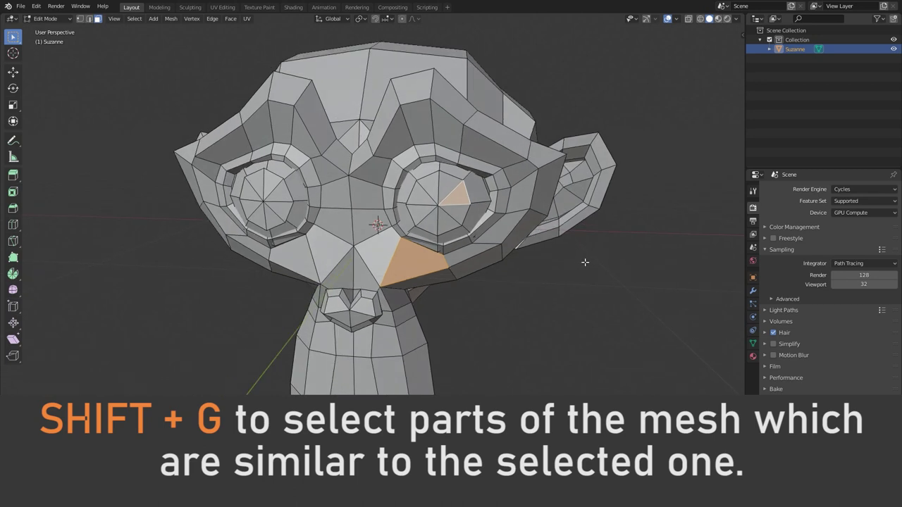
# Reselect the small eye triangle and select faces of similar Area, then inspect the selection
pyautogui.click(462, 197)
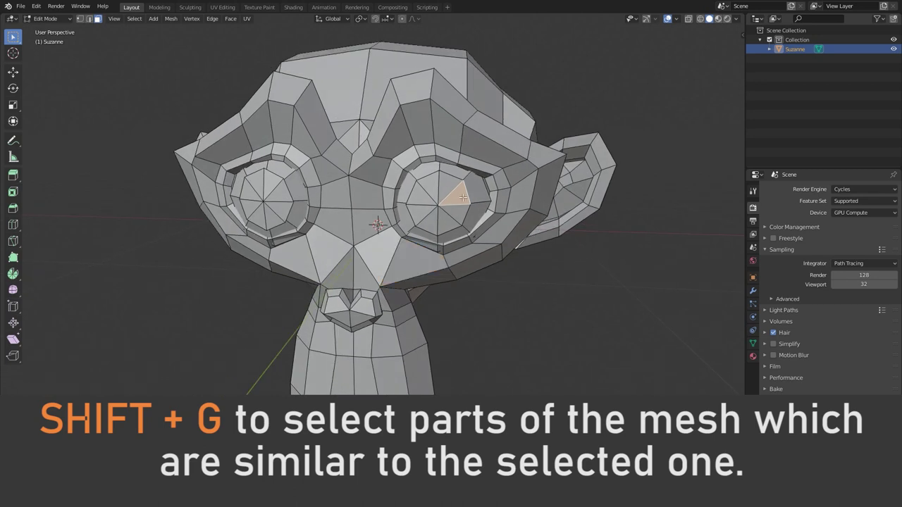
pyautogui.hotkey('shift', 'g')
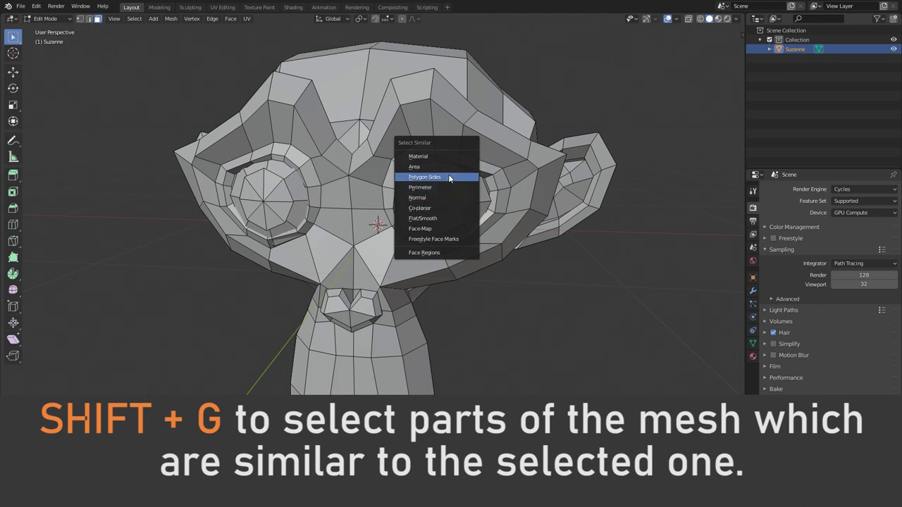
pyautogui.click(448, 167)
pyautogui.moveTo(563, 246)
pyautogui.mouseDown(button='middle')
pyautogui.moveTo(334, 218)
pyautogui.moveTo(528, 248)
pyautogui.mouseUp(button='middle')
pyautogui.scroll(-4, 496, 231)
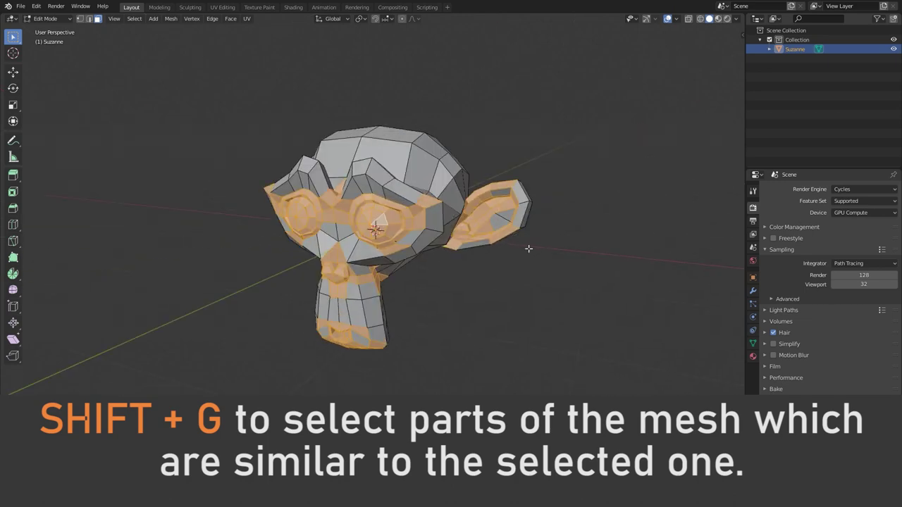
pyautogui.scroll(5, 521, 249)
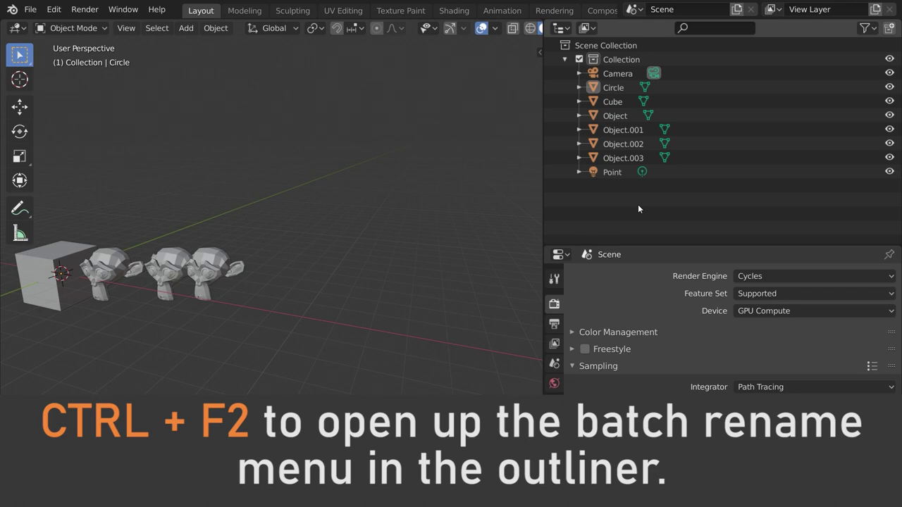
# Batch-rename all objects replacing 'Object' with 'House', then select House.001 through House.003
pyautogui.hotkey('ctrl', 'F2')
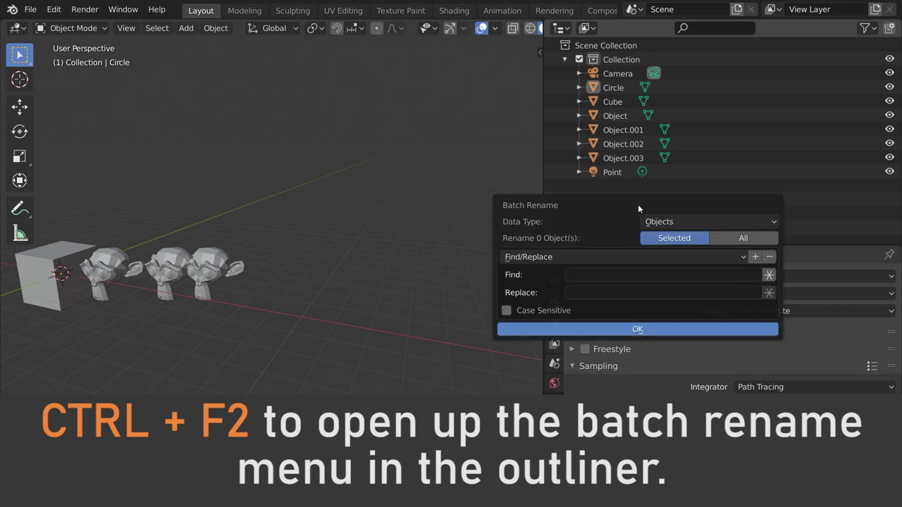
pyautogui.click(625, 275)
pyautogui.write('O')
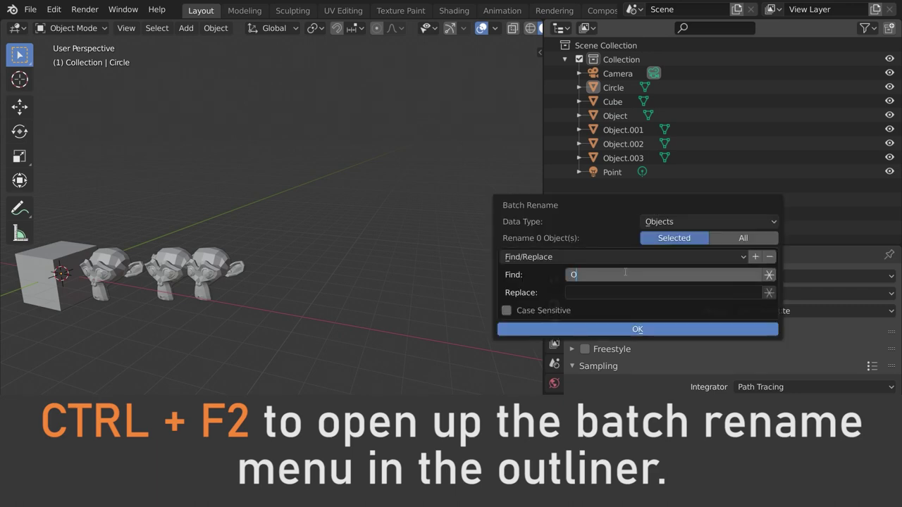
pyautogui.write('bject')
pyautogui.press('Tab')
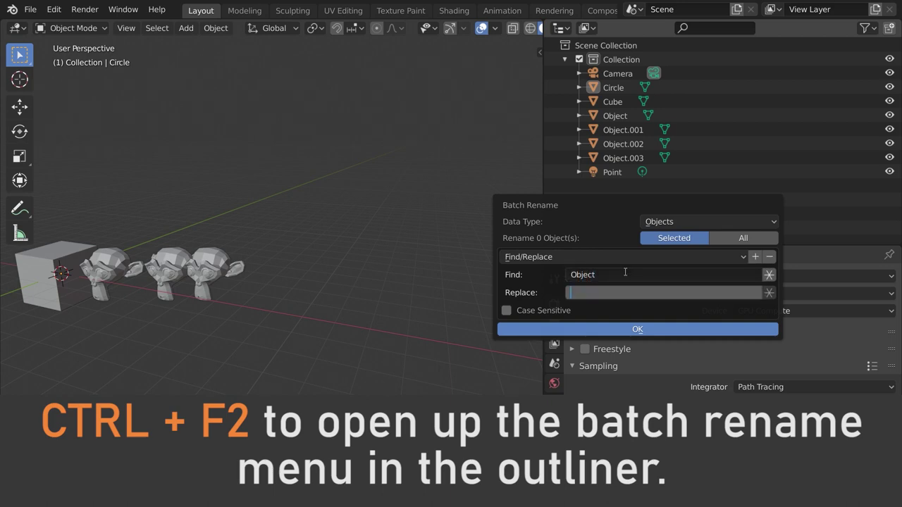
pyautogui.write('Ho')
pyautogui.write('use')
pyautogui.click(750, 240)
pyautogui.click(750, 239)
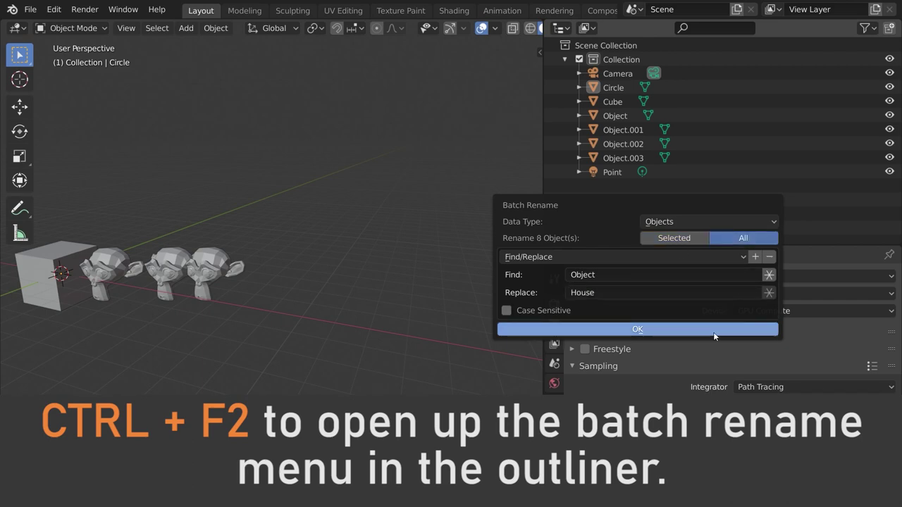
pyautogui.click(713, 330)
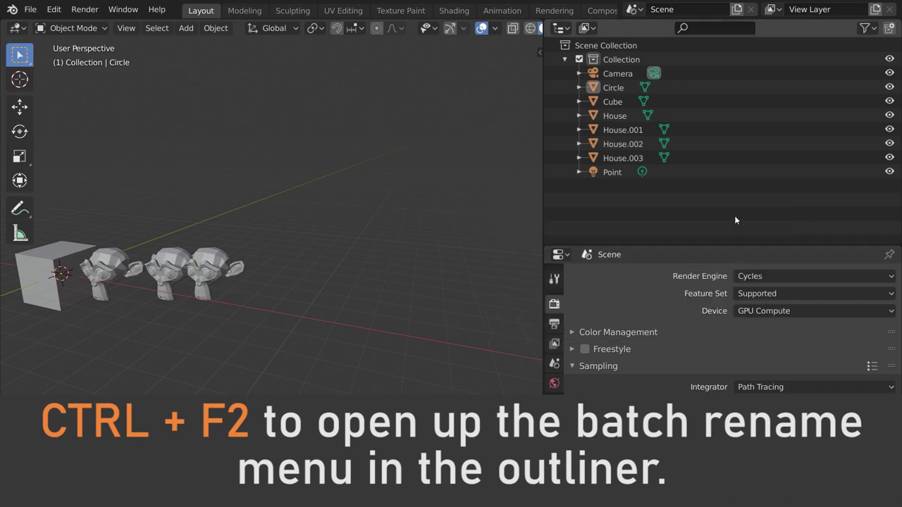
pyautogui.moveTo(590, 165); pyautogui.dragTo(544, 170)
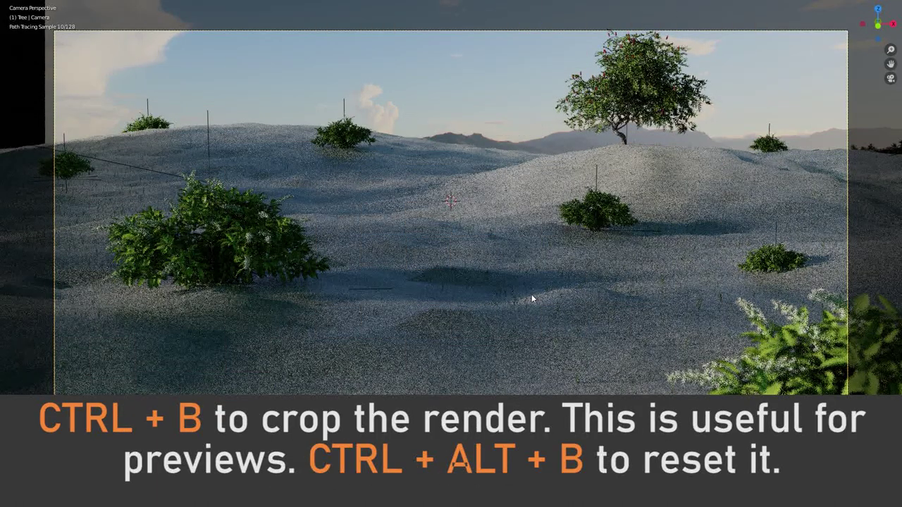
pyautogui.hotkey('ctrl', 'b')
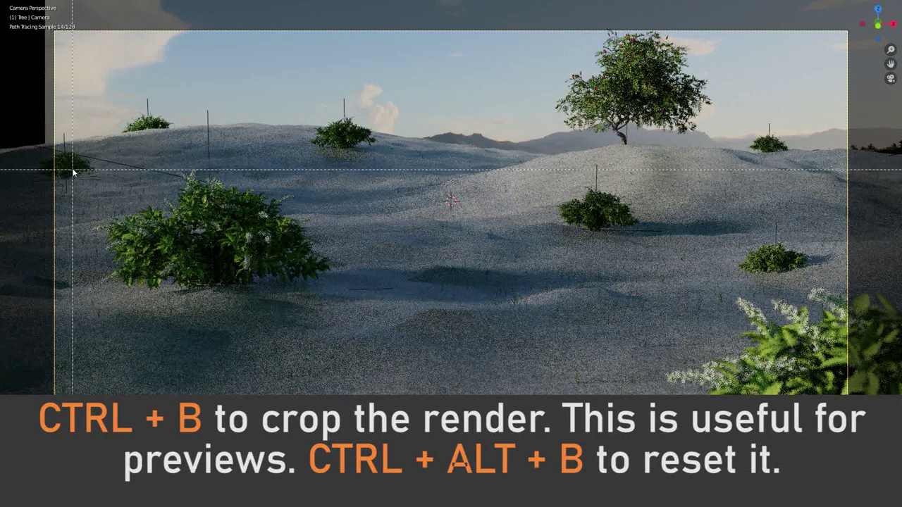
pyautogui.moveTo(74, 169)
pyautogui.mouseDown()
pyautogui.moveTo(125, 224)
pyautogui.moveTo(352, 304)
pyautogui.mouseUp()
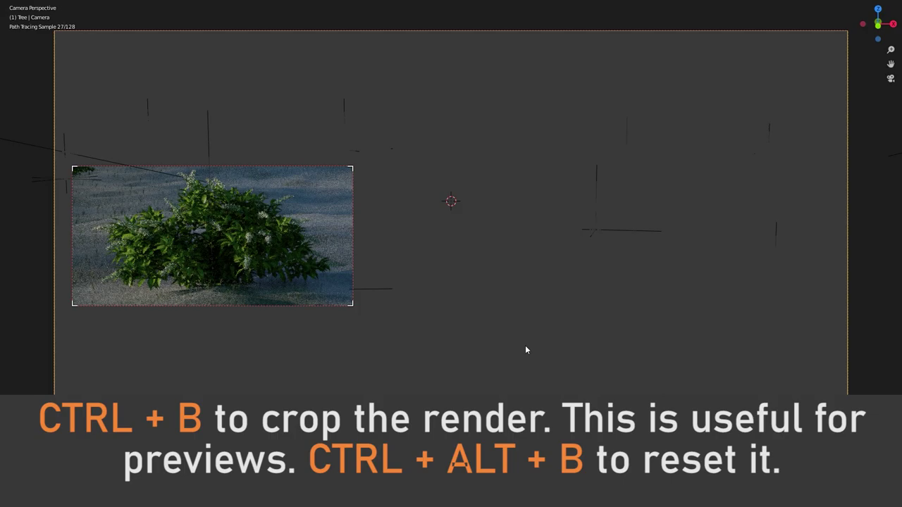
pyautogui.hotkey('ctrl', 'alt', 'b')
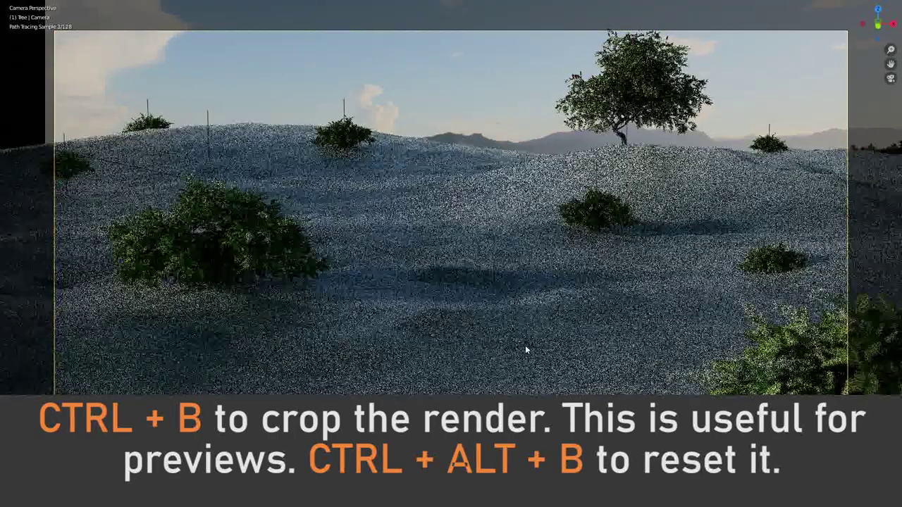
pyautogui.hotkey('ctrl', 'b')
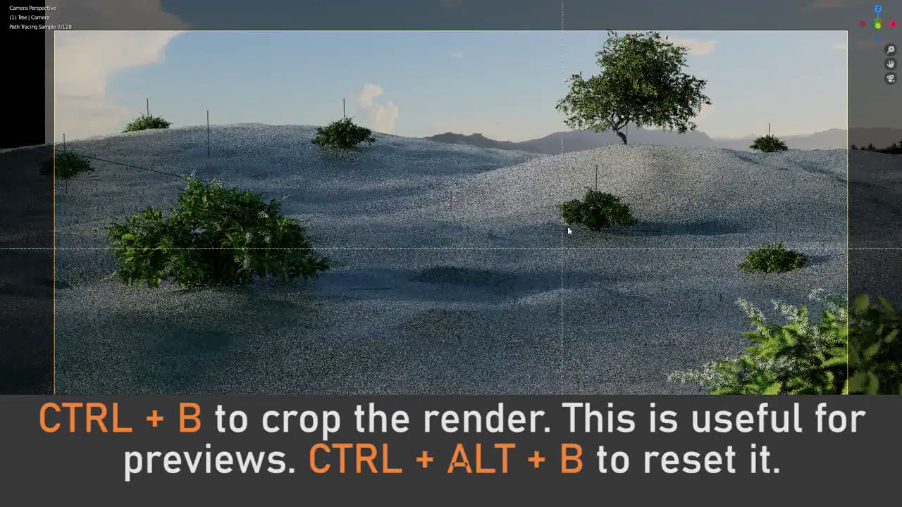
pyautogui.moveTo(539, 28); pyautogui.dragTo(816, 296)
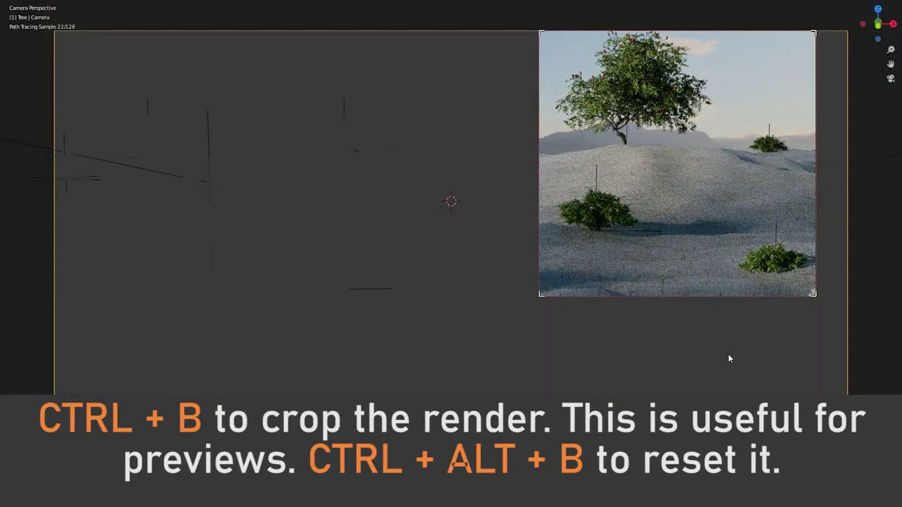
pyautogui.hotkey('ctrl', 'alt', 'b')
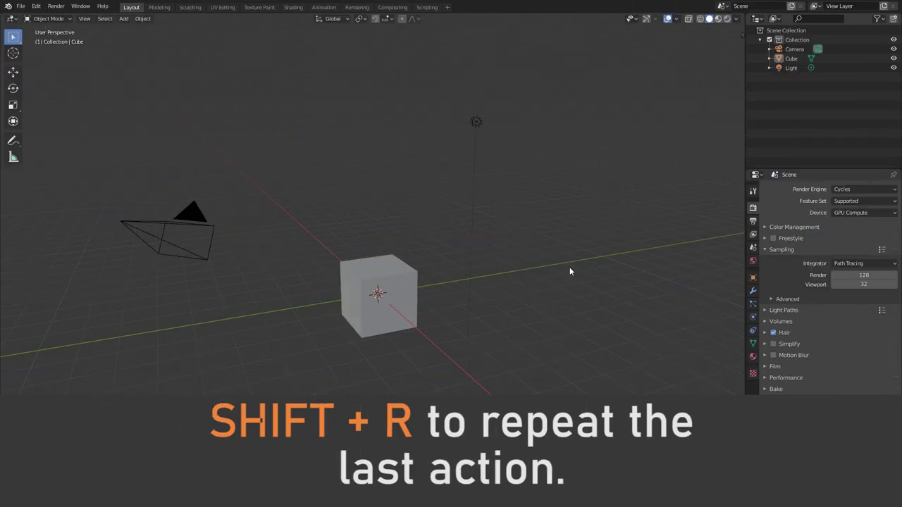
# Duplicate the cube straight up along Z and repeat it with Shift+R to stack a column
pyautogui.click(399, 281)
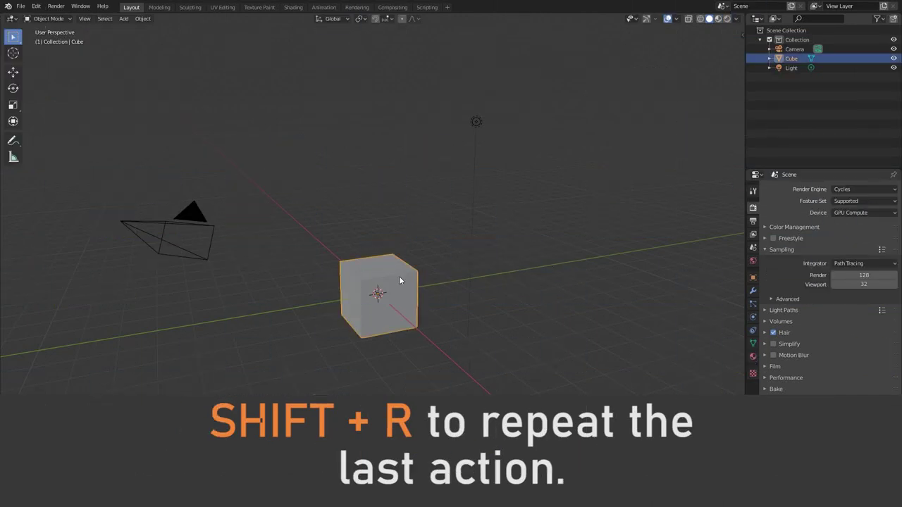
pyautogui.hotkey('shift', 'd')
pyautogui.press('z')
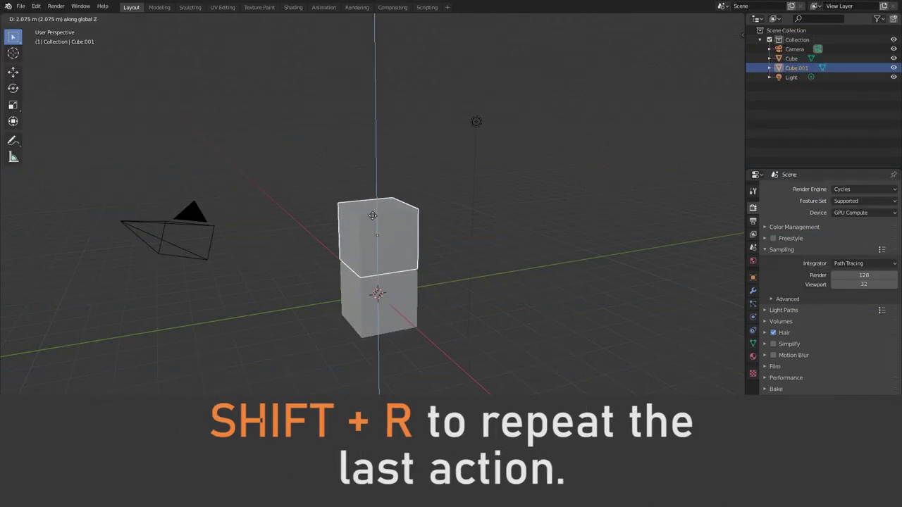
pyautogui.click(374, 211)
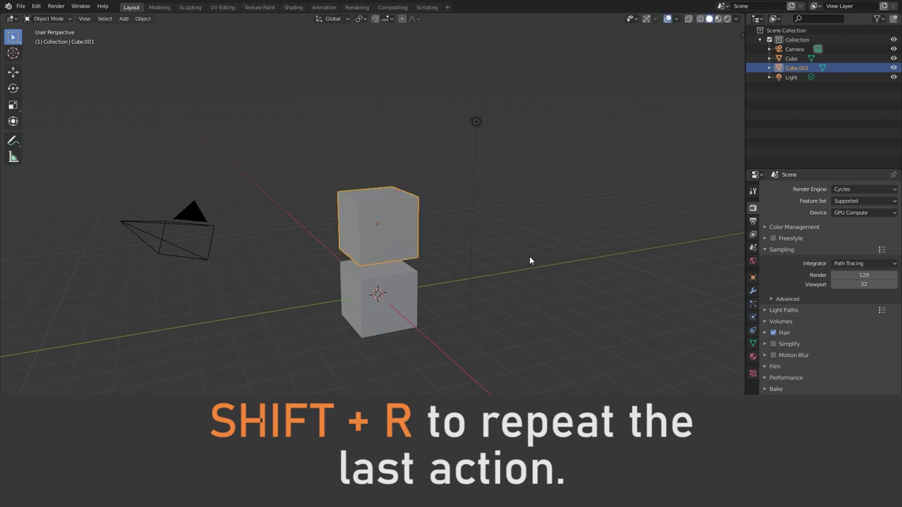
pyautogui.hotkey('shift', 'r')
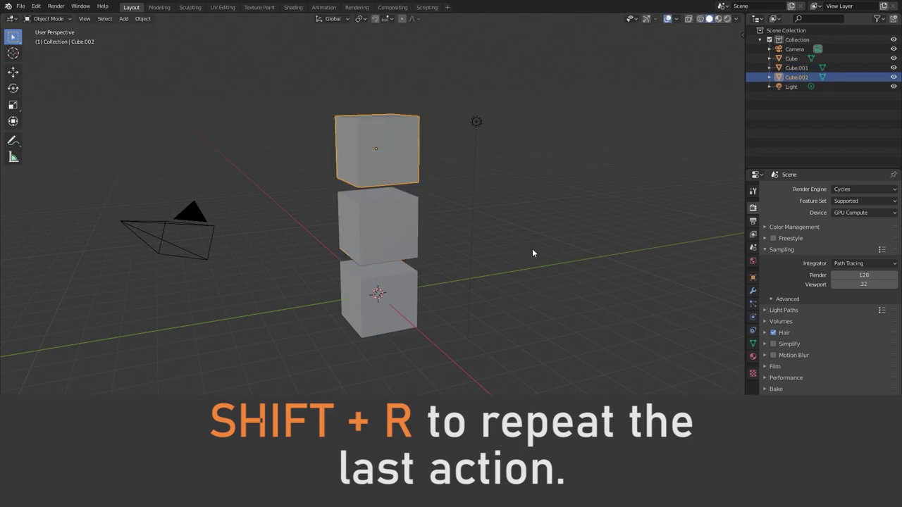
pyautogui.hotkey('shift', 'r')
pyautogui.hotkey('shift', 'r')
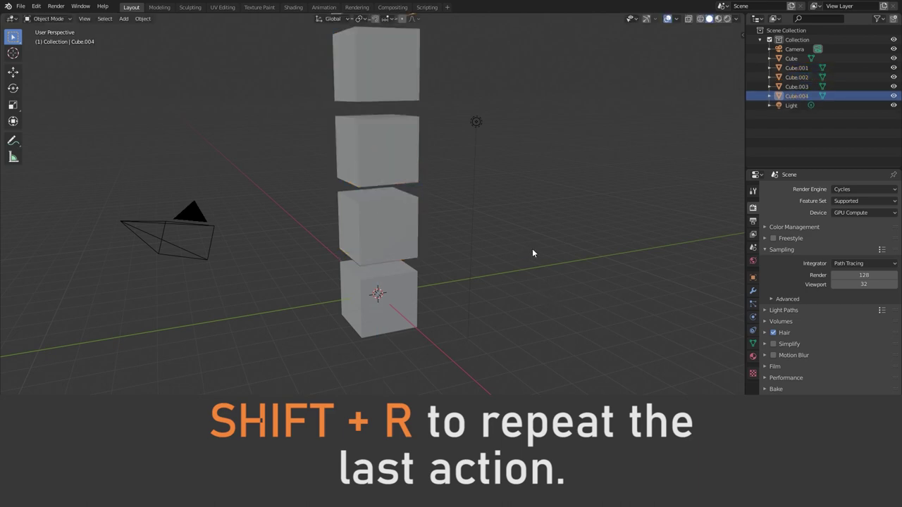
pyautogui.scroll(-3, 532, 248)
pyautogui.moveTo(532, 248); pyautogui.dragTo(484, 249, button='middle')
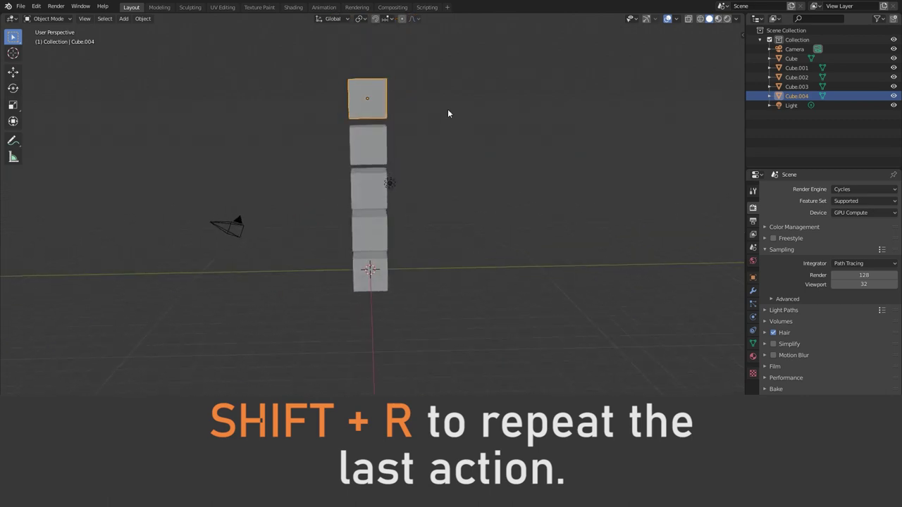
# Move the top cube along Y, then repeat that move twice with Shift+R
pyautogui.press('g')
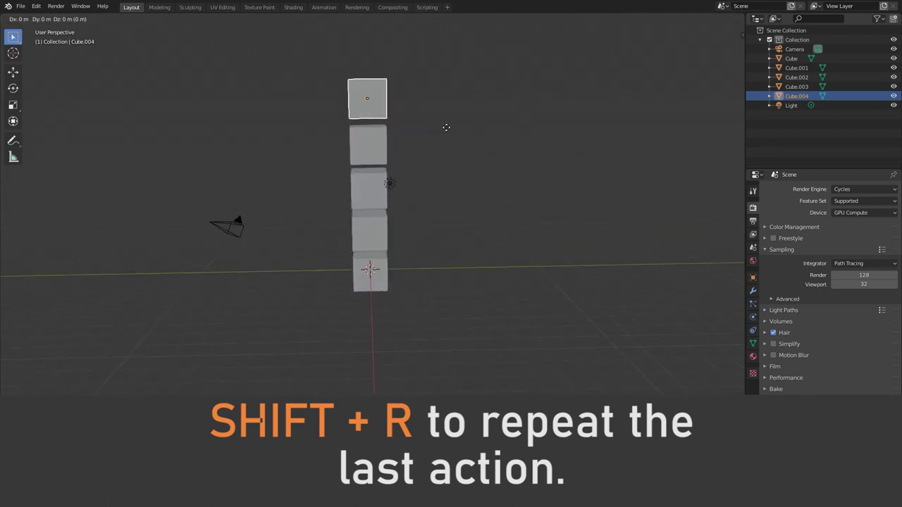
pyautogui.press('y')
pyautogui.click(493, 131)
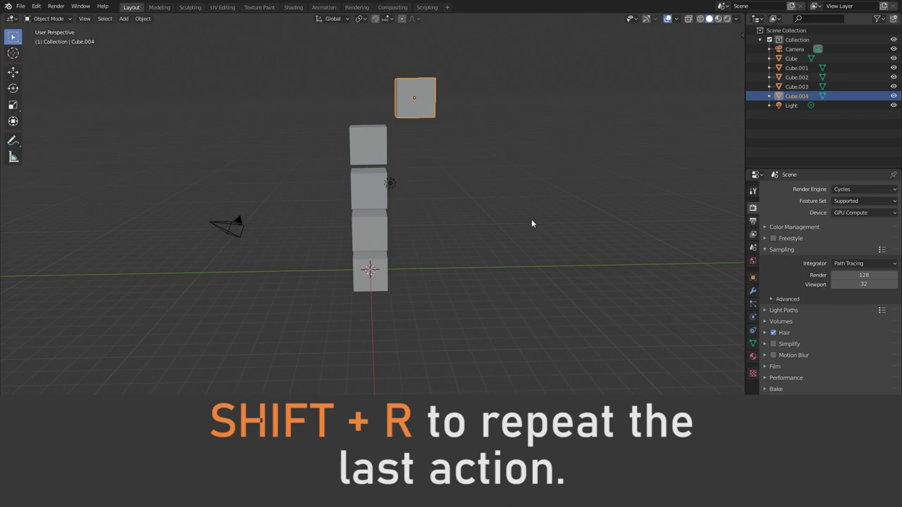
pyautogui.hotkey('shift', 'r')
pyautogui.hotkey('shift', 'r')
pyautogui.hotkey('shift', 'r')
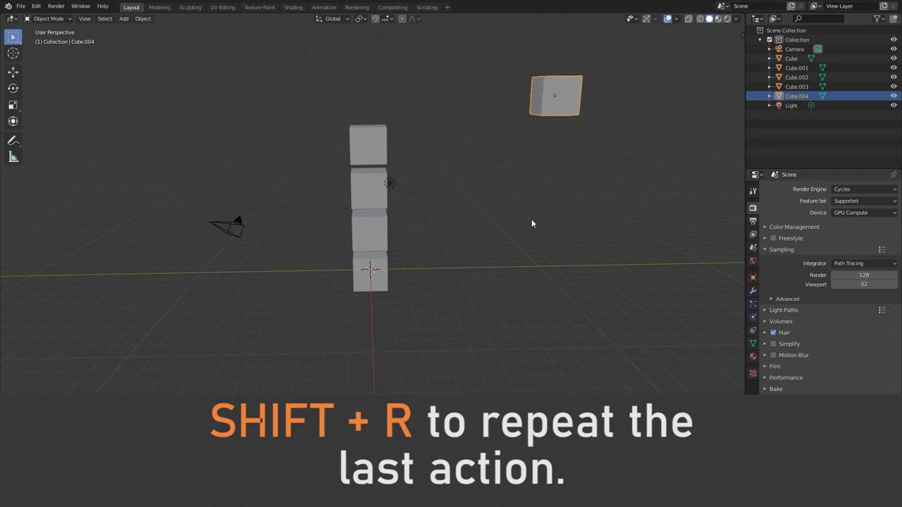
pyautogui.hotkey('shift', 'r')
pyautogui.hotkey('shift', 'r')
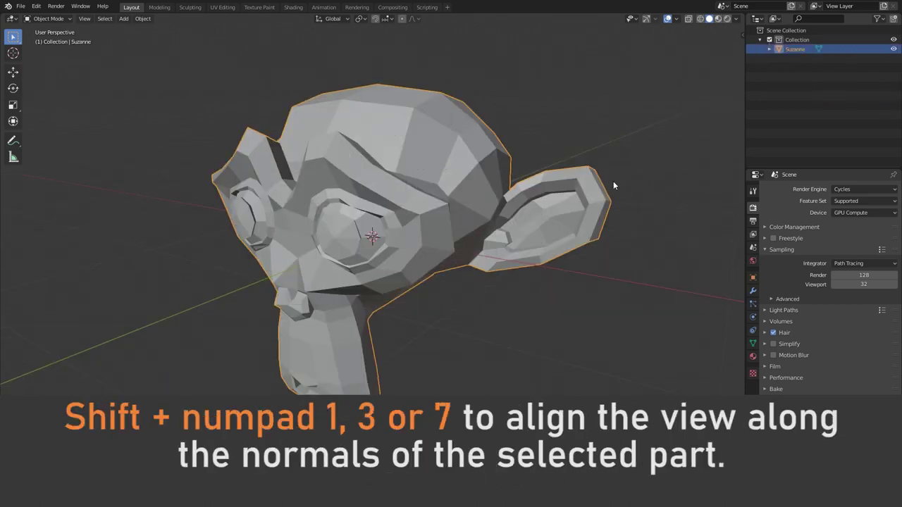
# In face select, pick faces on the head top, beside the eye and left side, aligning the view to each normal
pyautogui.press('Tab')
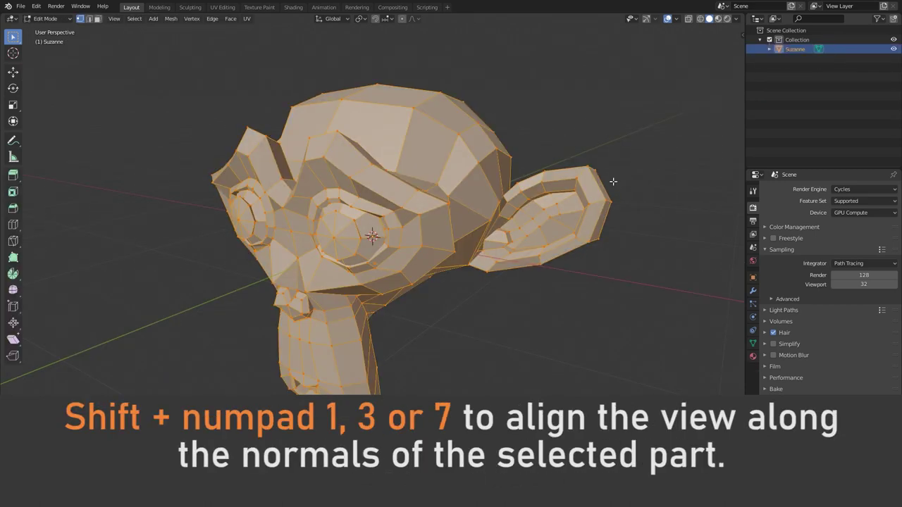
pyautogui.press('3')
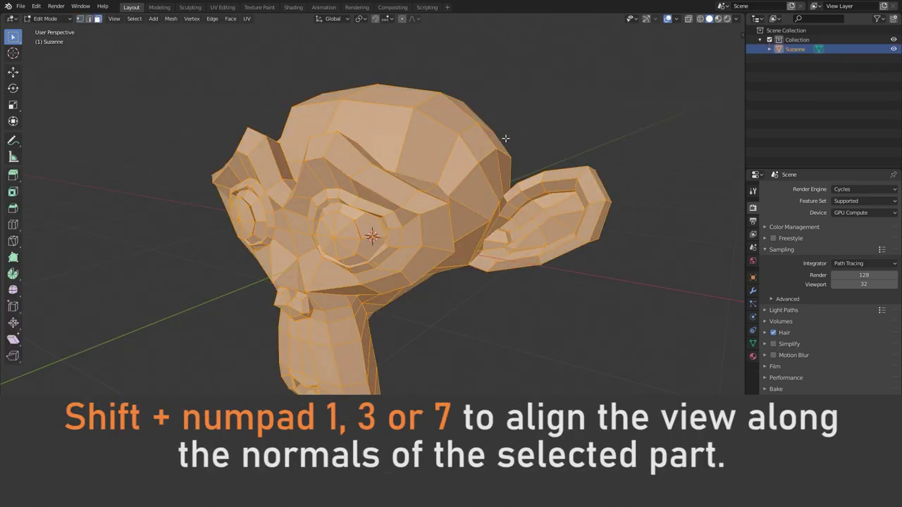
pyautogui.click(401, 99)
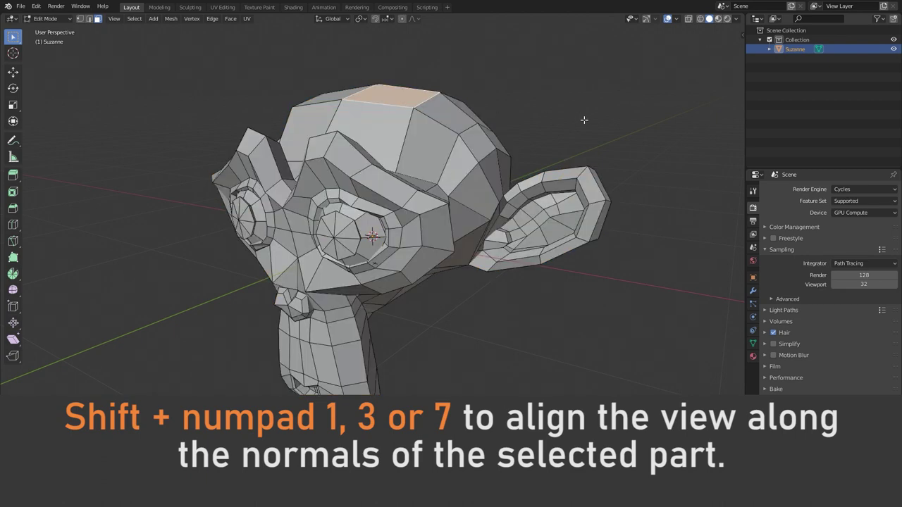
pyautogui.press('shift+KP_7')
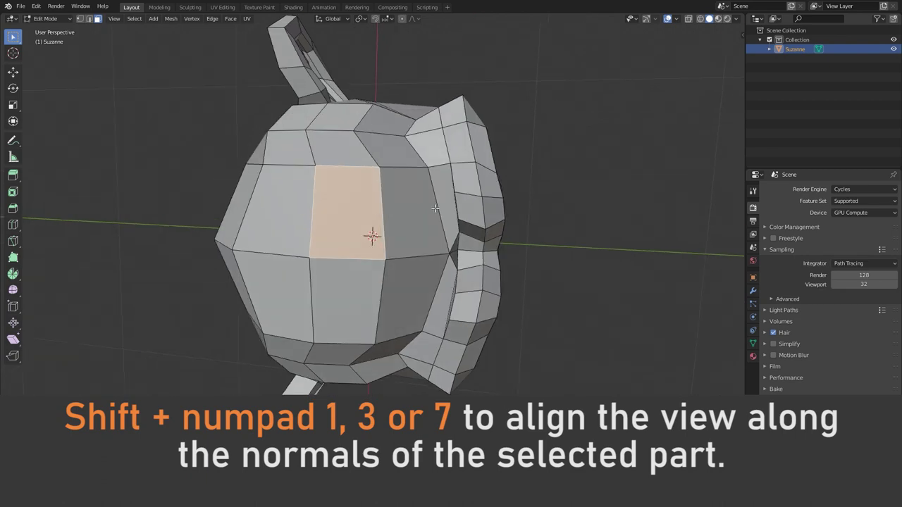
pyautogui.click(413, 218)
pyautogui.press('shift+KP_7')
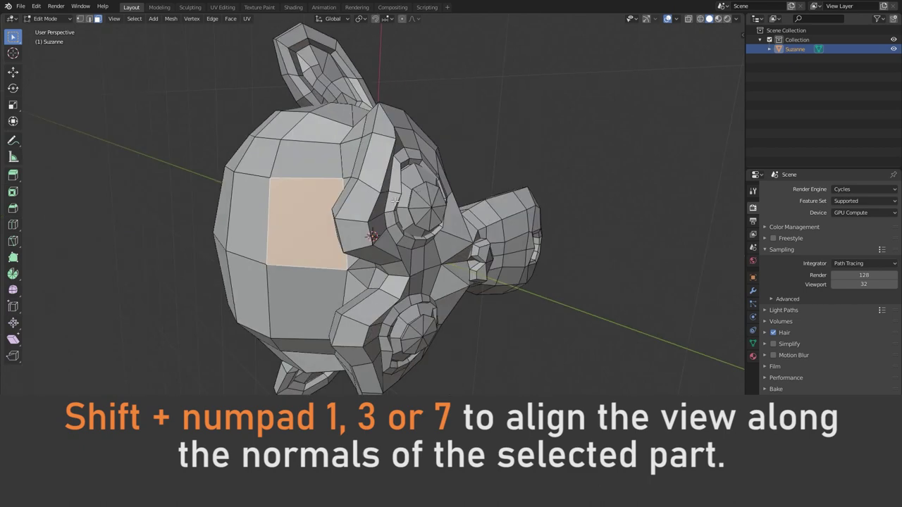
pyautogui.click(393, 202)
pyautogui.press('shift+KP_7')
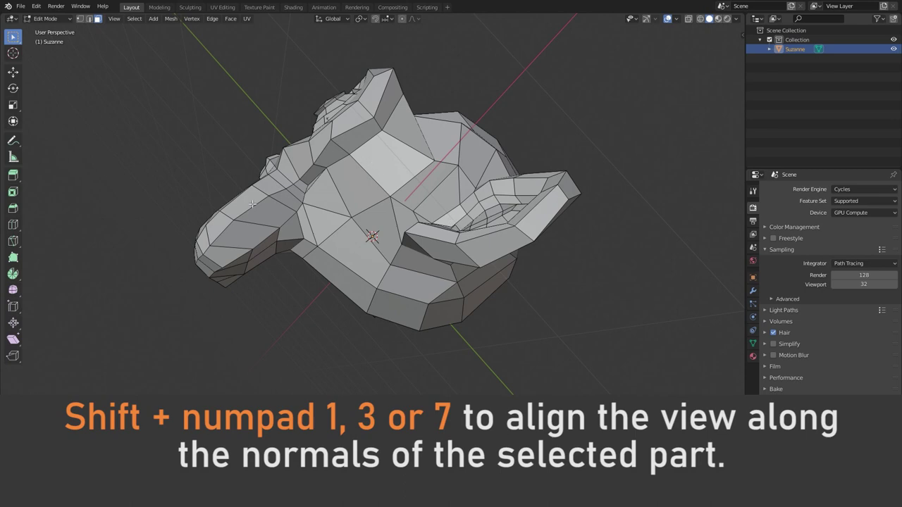
pyautogui.click(241, 204)
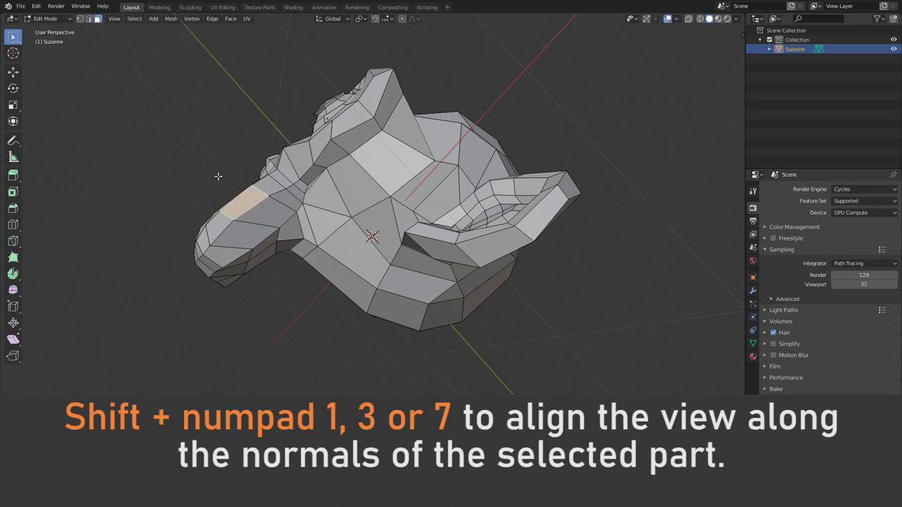
pyautogui.press('shift+KP_1')
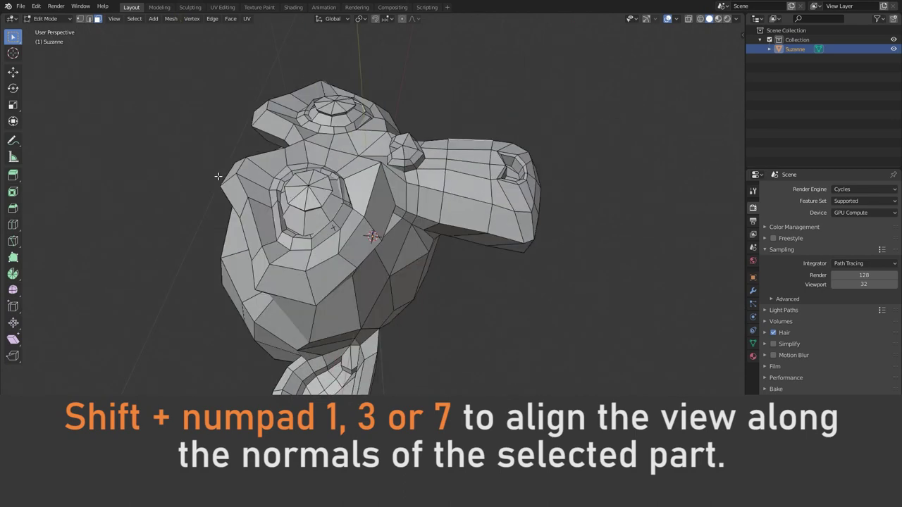
pyautogui.press('shift+KP_3')
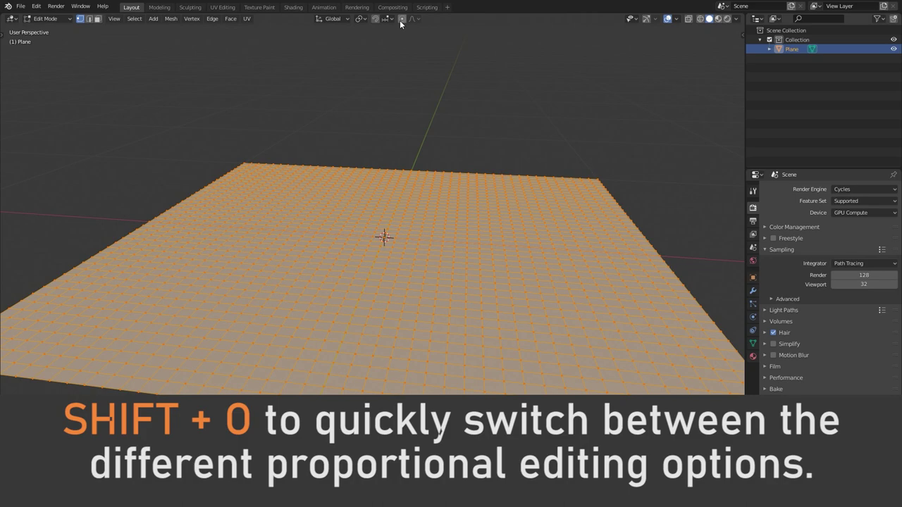
# With proportional editing on, pull up a centre vertex, cycling falloffs with Shift+O before confirming
pyautogui.click(400, 19)
pyautogui.click(384, 236)
pyautogui.press('g')
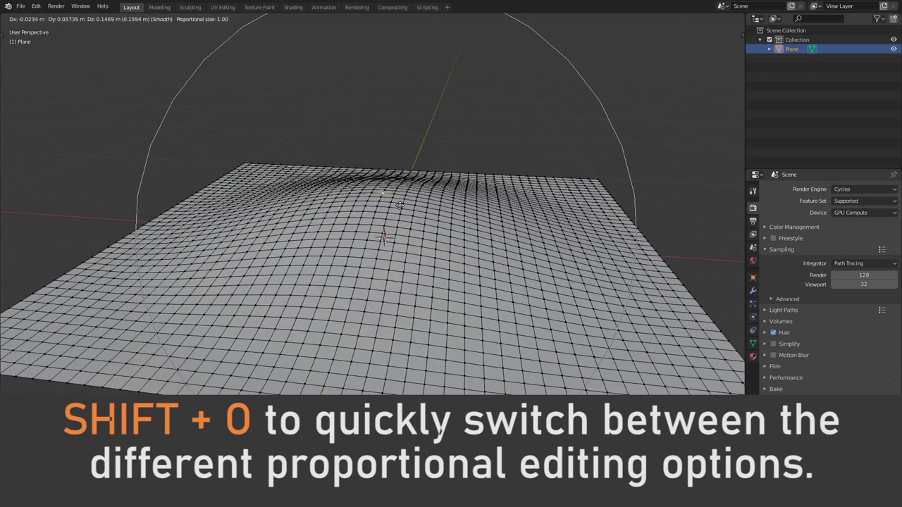
pyautogui.hotkey('shift', 'o')
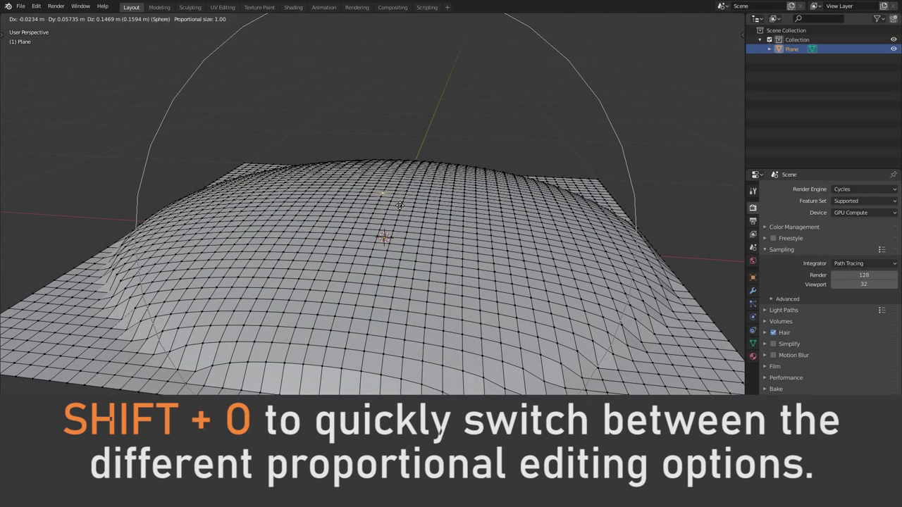
pyautogui.hotkey('shift', 'o')
pyautogui.hotkey('shift', 'o')
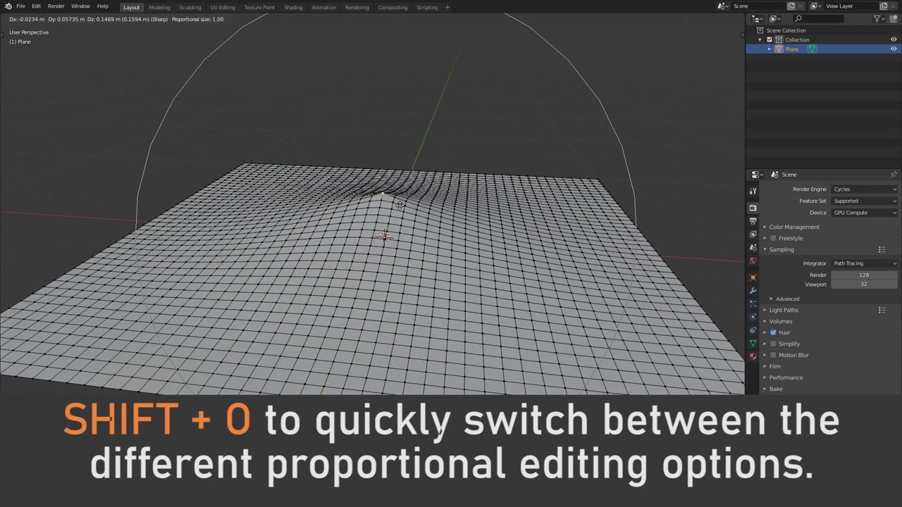
pyautogui.hotkey('shift', 'o')
pyautogui.hotkey('shift', 'o')
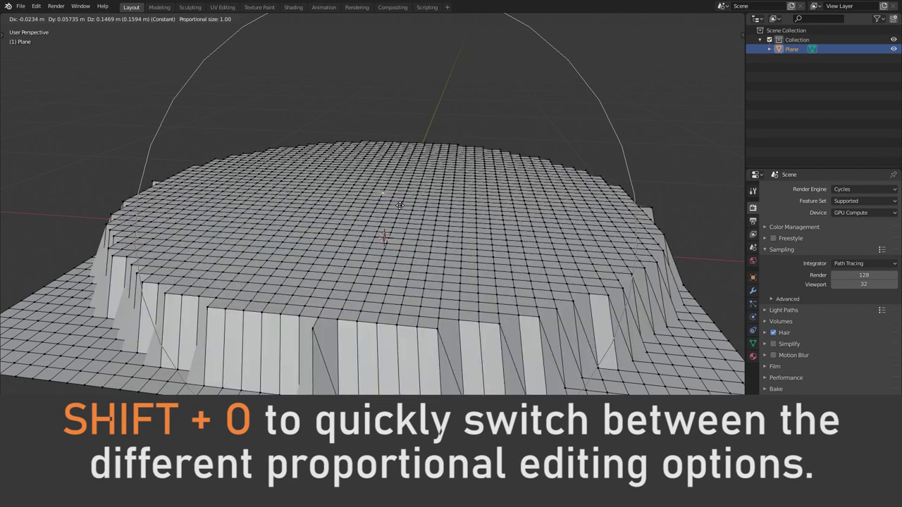
pyautogui.hotkey('shift', 'o')
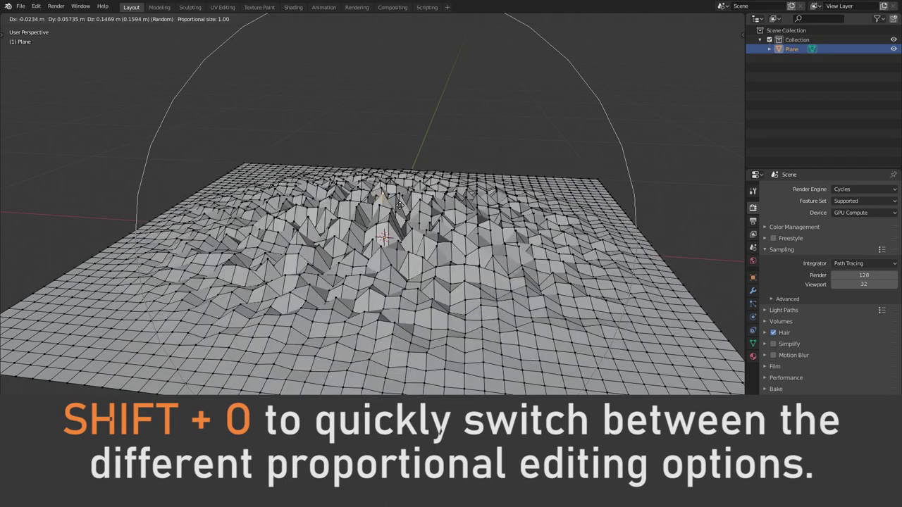
pyautogui.hotkey('shift', 'o')
pyautogui.hotkey('shift', 'o')
pyautogui.hotkey('shift', 'o')
pyautogui.hotkey('shift', 'o')
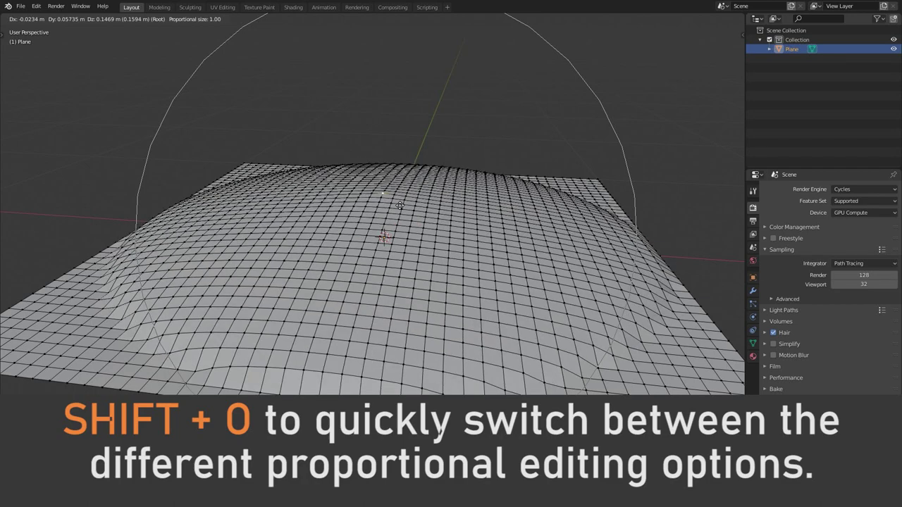
pyautogui.hotkey('shift', 'o')
pyautogui.hotkey('shift', 'o')
pyautogui.hotkey('shift', 'o')
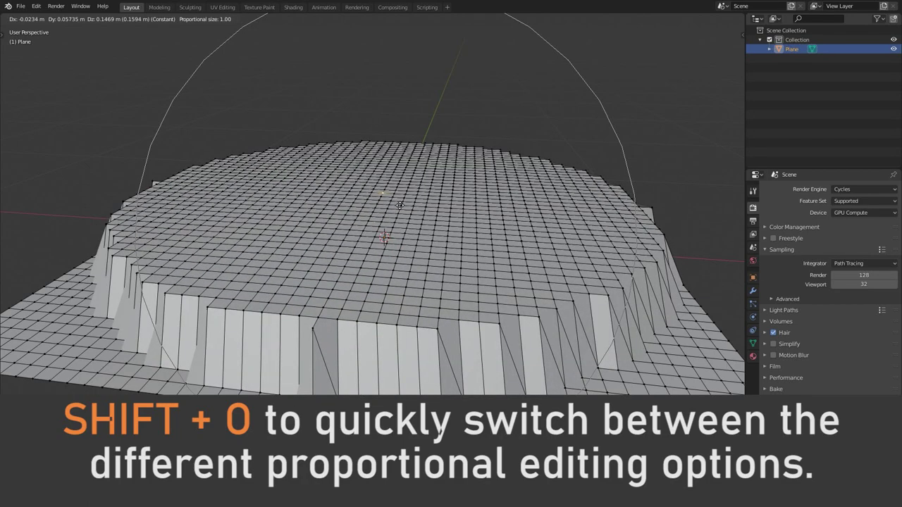
pyautogui.hotkey('shift', 'o')
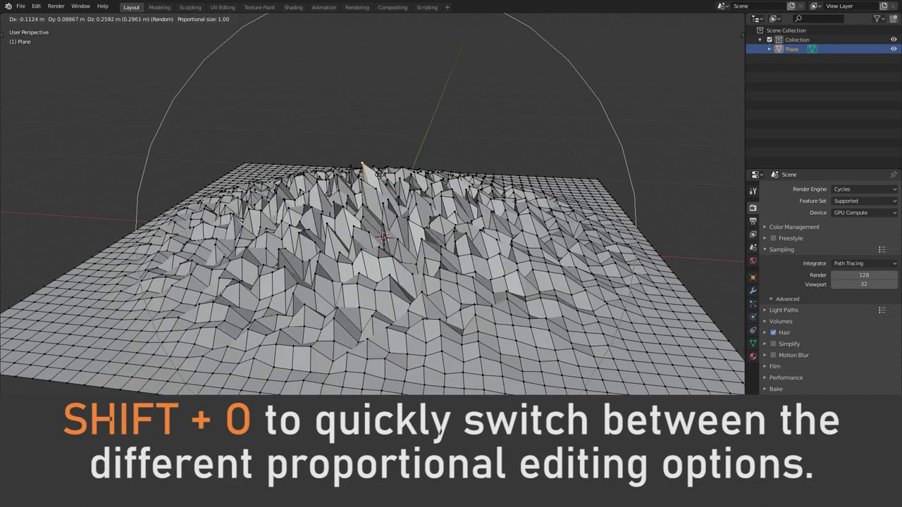
pyautogui.click(379, 179)
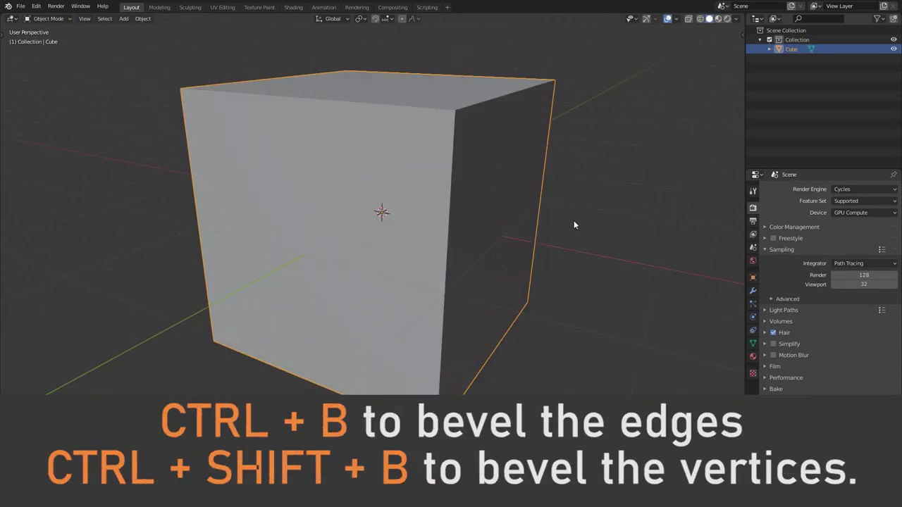
# In Edit Mode, cancel the edge bevel, bevel the cube's vertices, inspect it, and return to Object Mode
pyautogui.press('Tab')
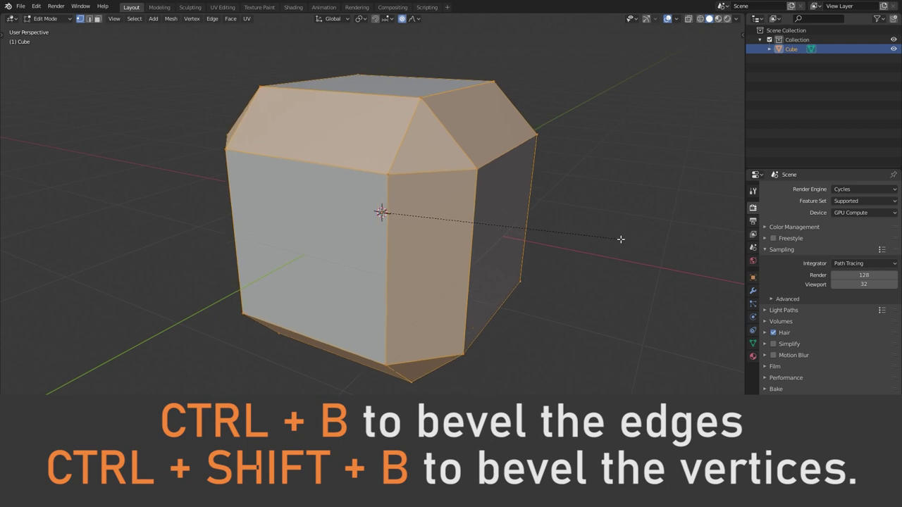
pyautogui.press('Escape')
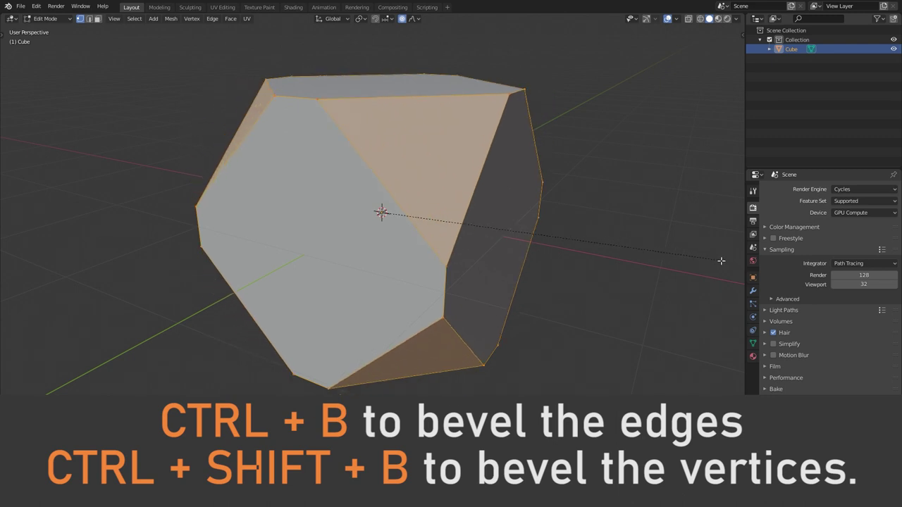
pyautogui.moveTo(711, 256)
pyautogui.mouseDown(button='middle')
pyautogui.moveTo(618, 203)
pyautogui.moveTo(463, 201)
pyautogui.moveTo(408, 182)
pyautogui.moveTo(486, 207)
pyautogui.moveTo(557, 213)
pyautogui.moveTo(434, 176)
pyautogui.moveTo(250, 211)
pyautogui.moveTo(313, 205)
pyautogui.mouseUp(button='middle')
pyautogui.press('Tab')
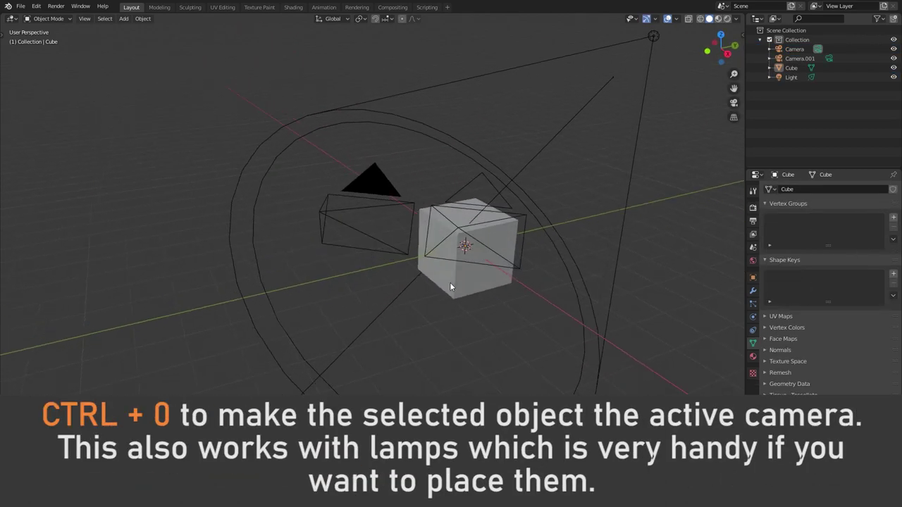
# Look through Camera.001, then through the spot light, using Ctrl+Numpad 0
pyautogui.click(436, 302)
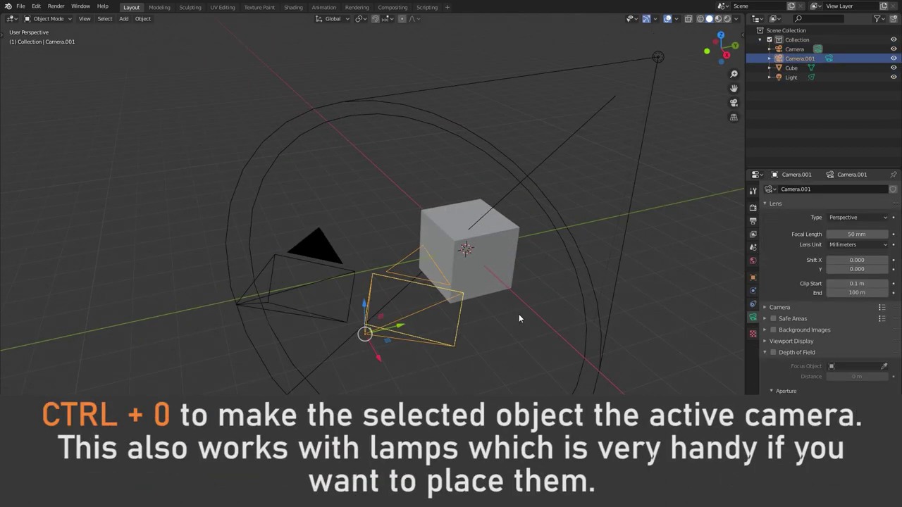
pyautogui.press('ctrl+KP_0')
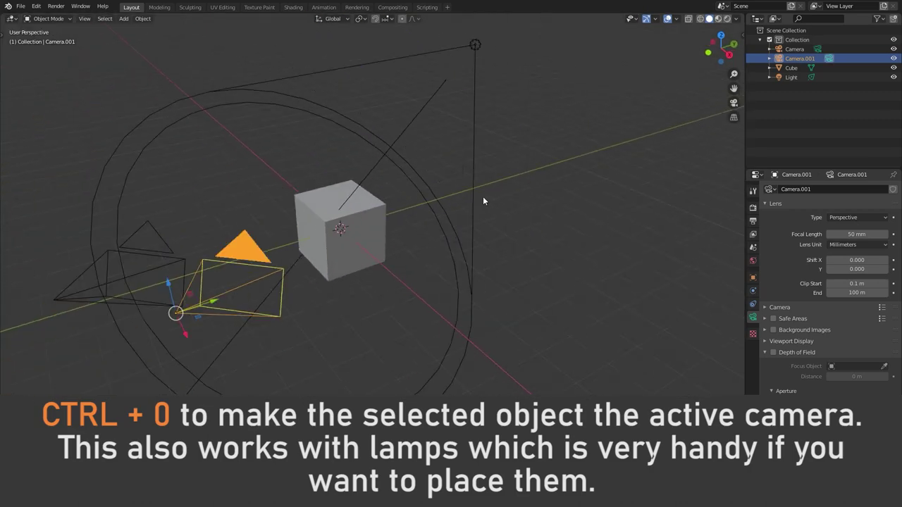
pyautogui.click(476, 46)
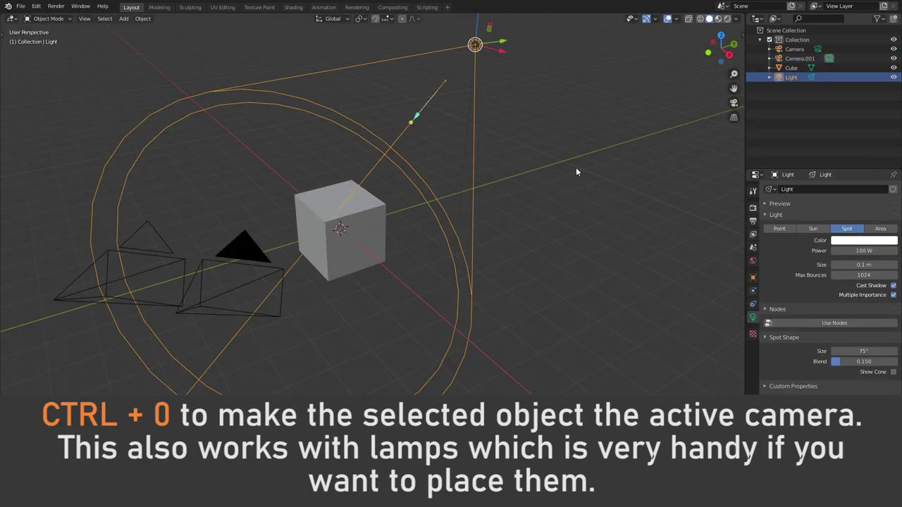
pyautogui.press('ctrl+KP_0')
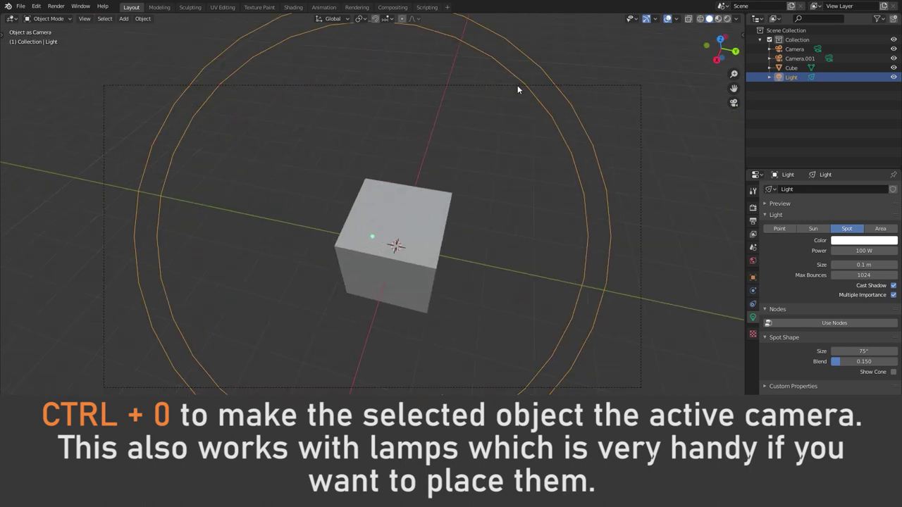
# Rotate the spot light to aim it, then move it along its local Z closer to the cube
pyautogui.press('r')
pyautogui.press('r')
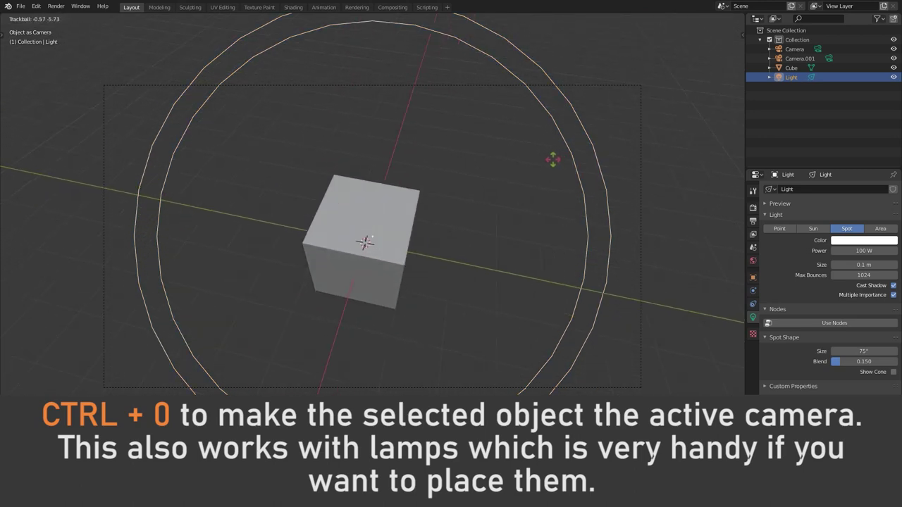
pyautogui.click(555, 162)
pyautogui.press('g')
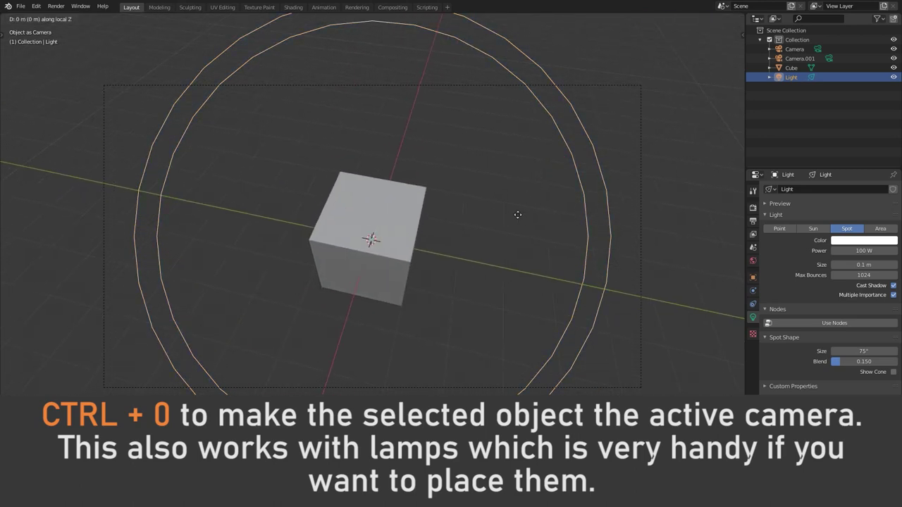
pyautogui.press('z')
pyautogui.press('z')
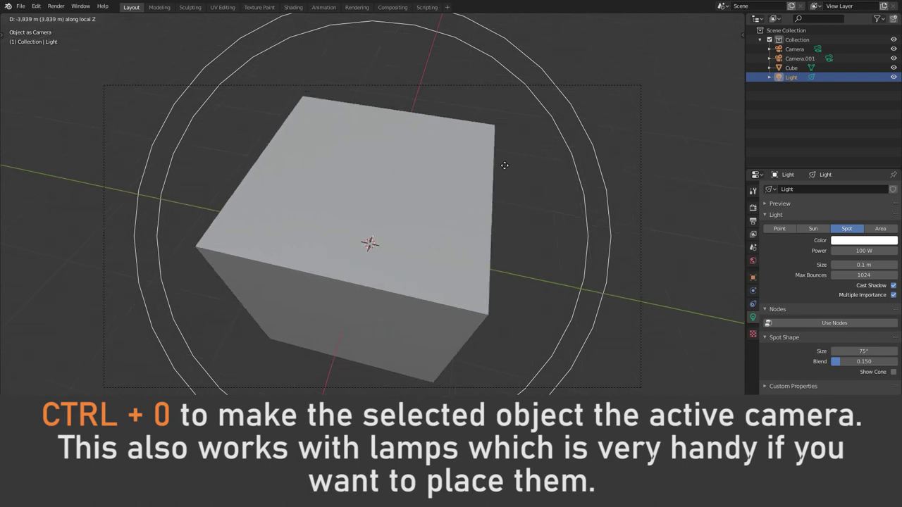
pyautogui.click(504, 164)
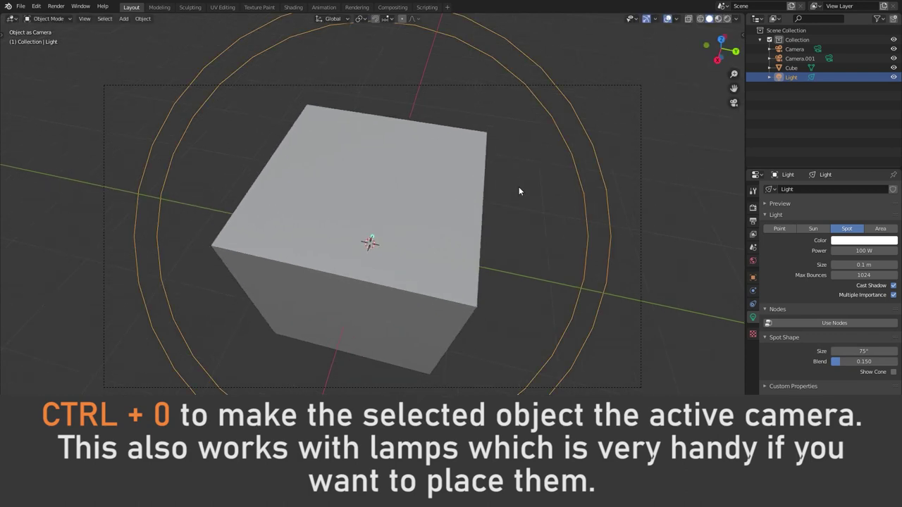
pyautogui.scroll(-3, 518, 190)
pyautogui.moveTo(516, 196)
pyautogui.mouseDown(button='middle')
pyautogui.moveTo(565, 208)
pyautogui.moveTo(567, 195)
pyautogui.moveTo(507, 215)
pyautogui.mouseUp(button='middle')
pyautogui.scroll(-4, 565, 208)
pyautogui.scroll(-2, 558, 209)
pyautogui.scroll(-3, 507, 214)
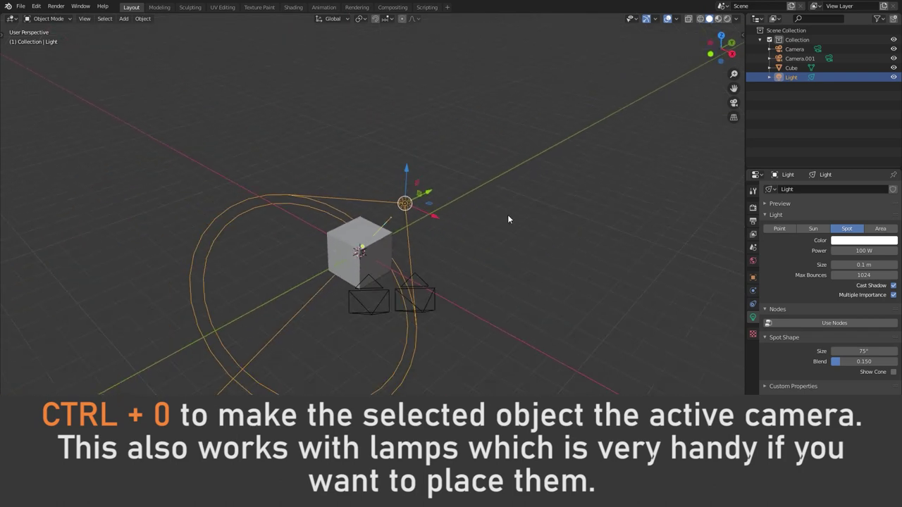
pyautogui.scroll(1, 508, 219)
# Make the left camera, Camera, the active scene camera and view through it
pyautogui.click(356, 332)
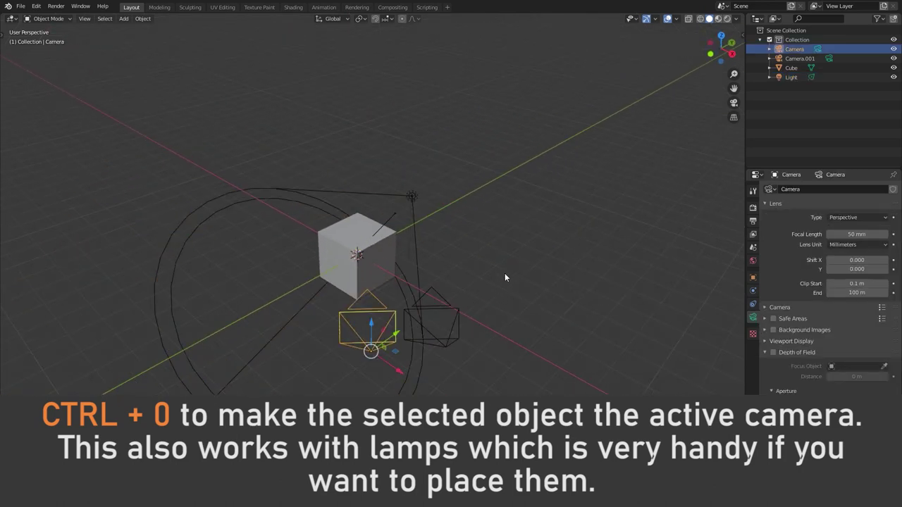
pyautogui.press('ctrl+KP_0')
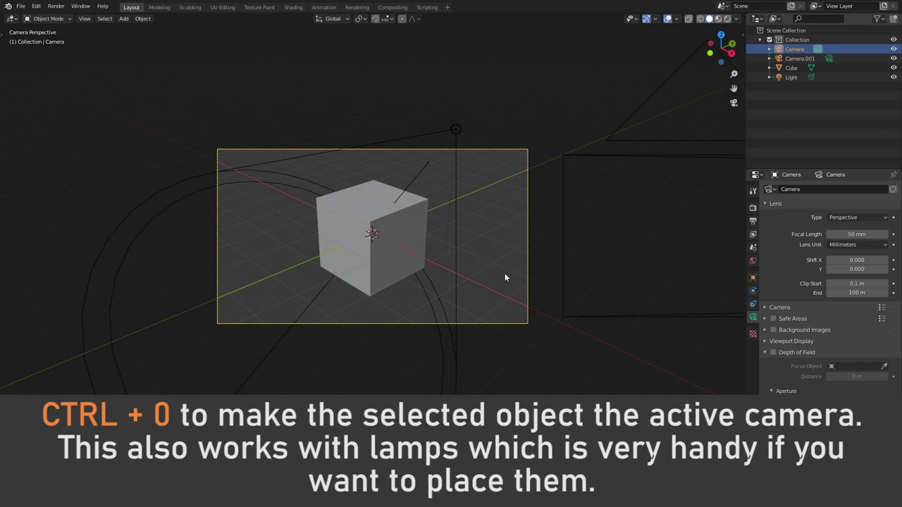
pyautogui.scroll(2, 504, 277)
pyautogui.scroll(1, 504, 277)
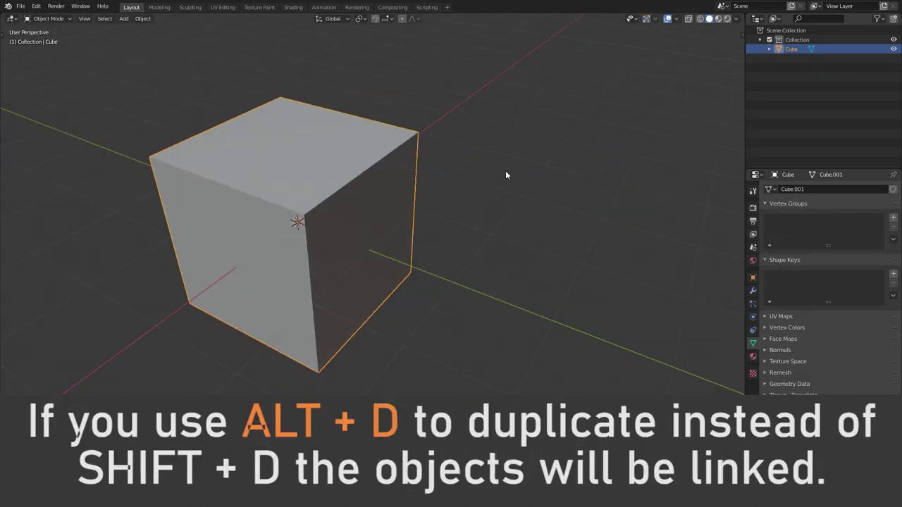
# Place a linked copy of the cube to its right, then move a top corner vertex of the original
pyautogui.hotkey('alt', 'd')
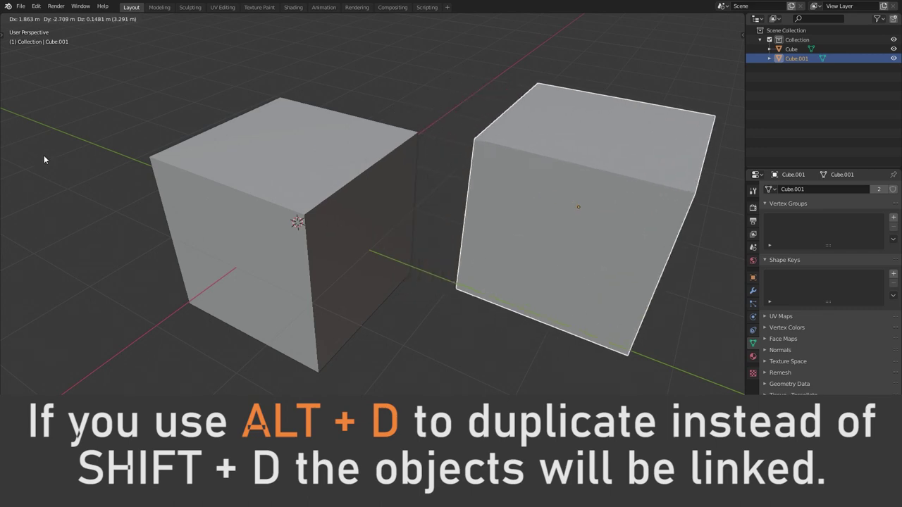
pyautogui.click(43, 160)
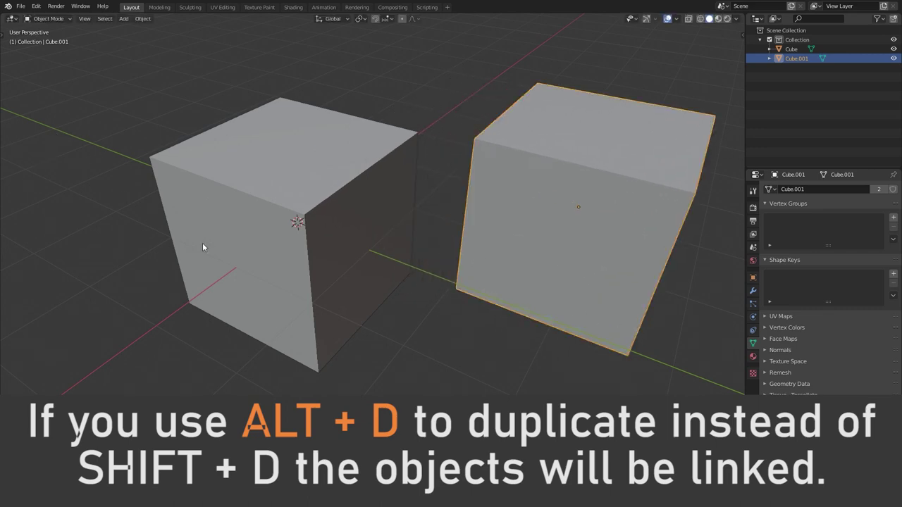
pyautogui.click(301, 189)
pyautogui.press('Tab')
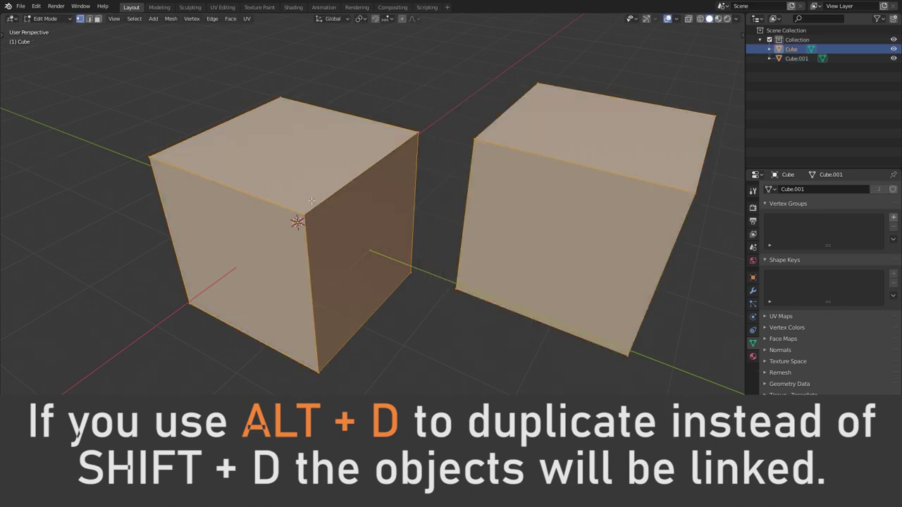
pyautogui.click(147, 158)
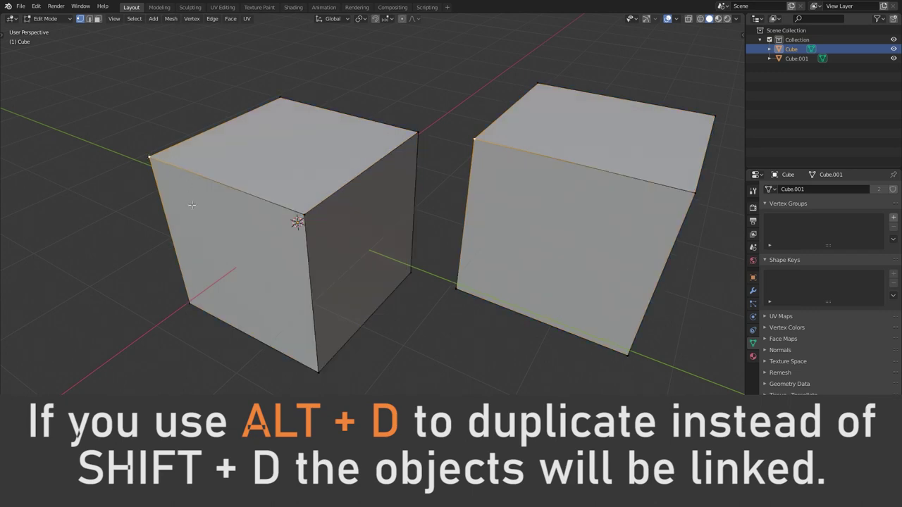
pyautogui.press('g')
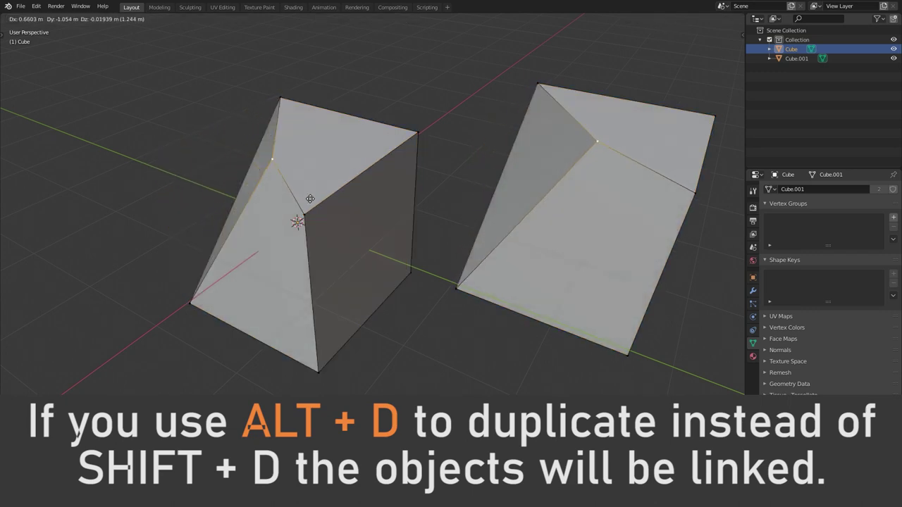
pyautogui.click(341, 201)
# Inset the cube's top face and extrude it upward, then return to Object Mode
pyautogui.moveTo(341, 201); pyautogui.dragTo(385, 149, button='middle')
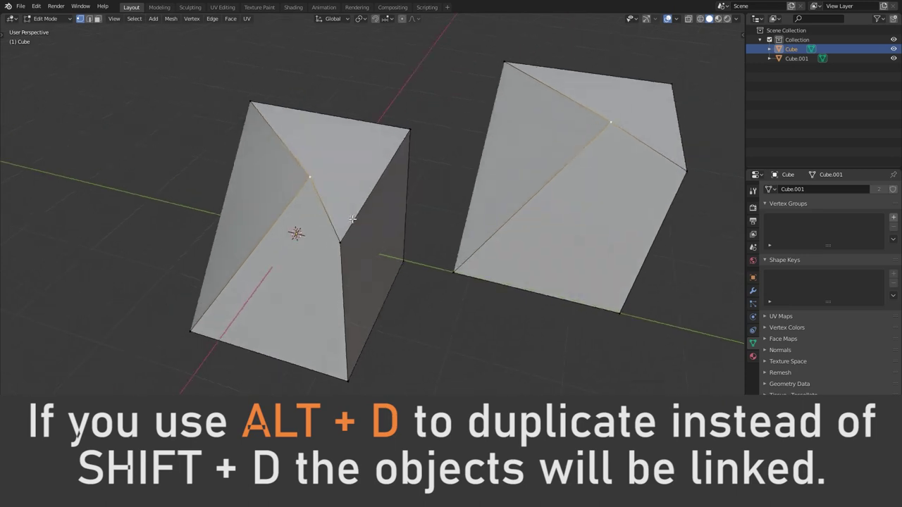
pyautogui.press('3')
pyautogui.click(373, 148)
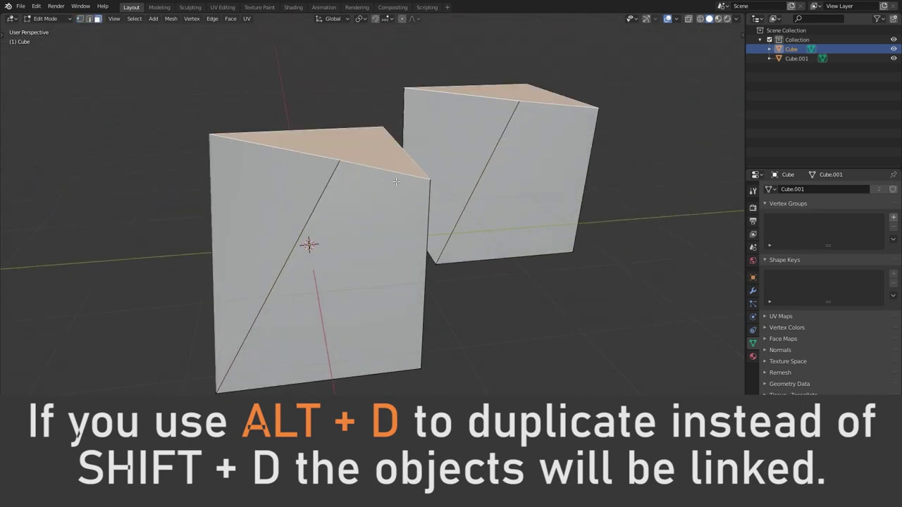
pyautogui.press('i')
pyautogui.click(377, 176)
pyautogui.press('e')
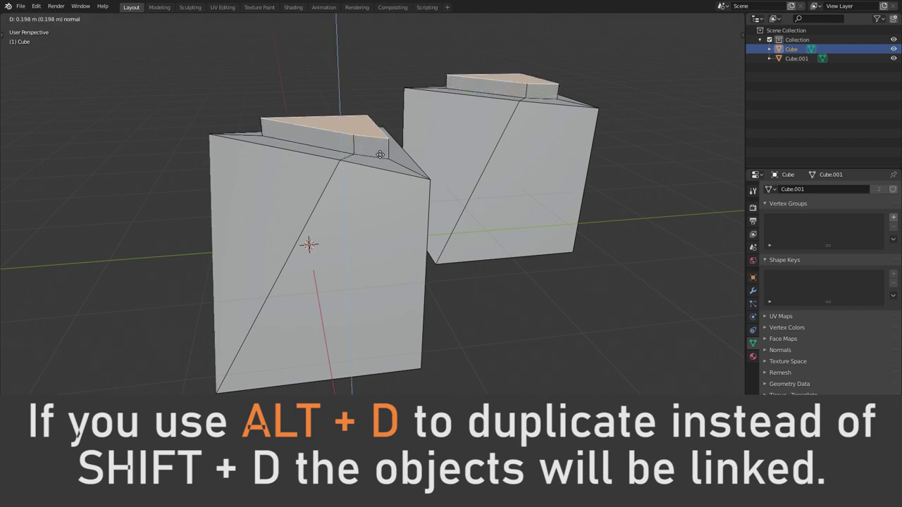
pyautogui.click(379, 117)
pyautogui.moveTo(444, 181)
pyautogui.mouseDown(button='middle')
pyautogui.moveTo(545, 240)
pyautogui.moveTo(381, 219)
pyautogui.moveTo(269, 223)
pyautogui.mouseUp(button='middle')
pyautogui.press('Tab')
pyautogui.scroll(-3, 549, 241)
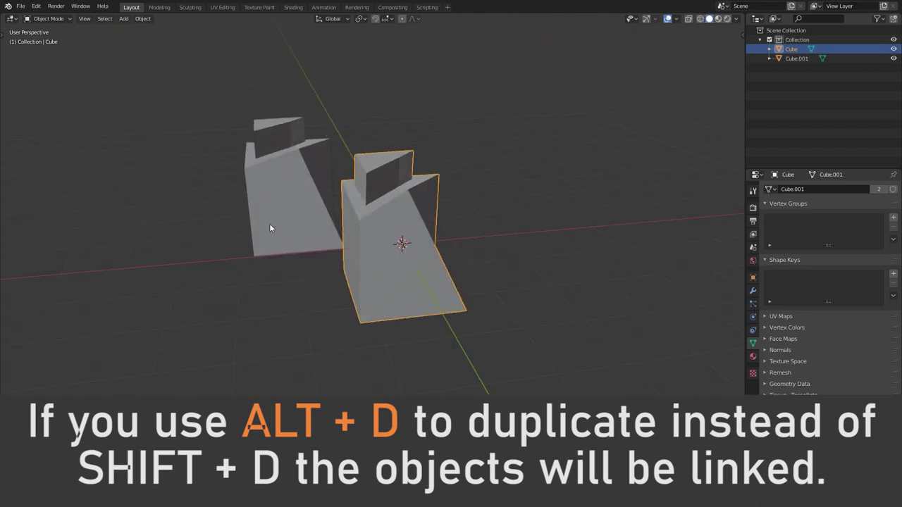
pyautogui.scroll(2, 289, 215)
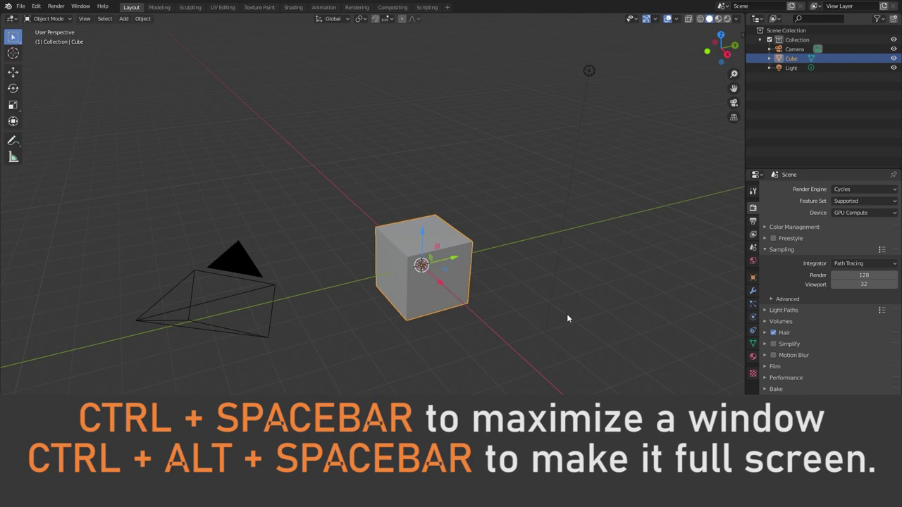
pyautogui.hotkey('ctrl', 'space')
pyautogui.hotkey('ctrl', 'space')
pyautogui.hotkey('ctrl', 'space')
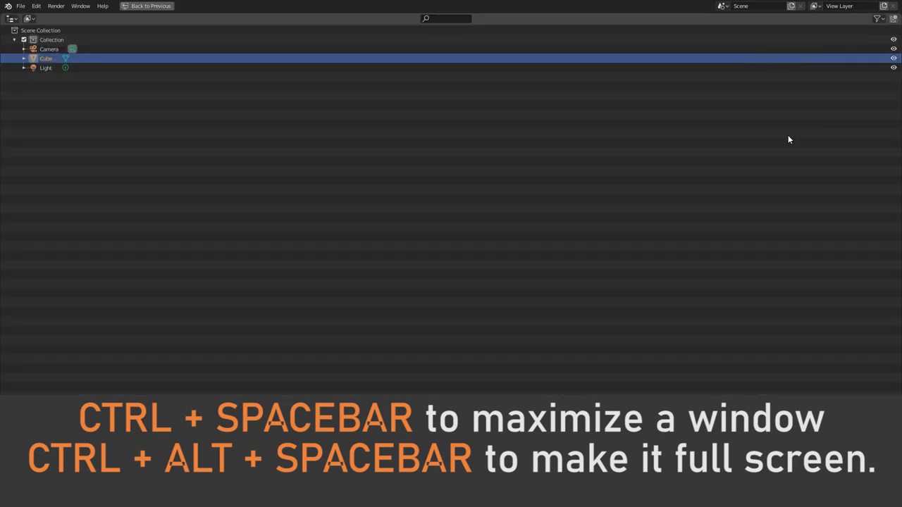
pyautogui.hotkey('ctrl', 'space')
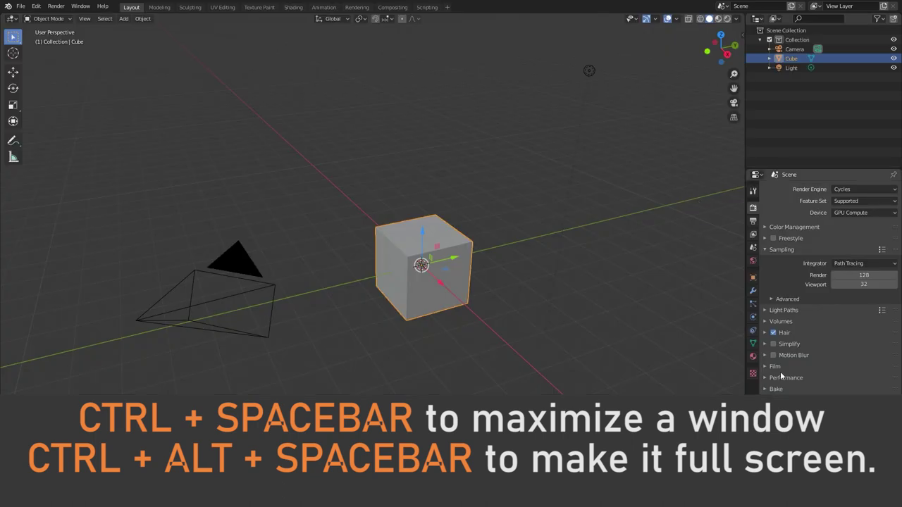
pyautogui.hotkey('ctrl', 'space')
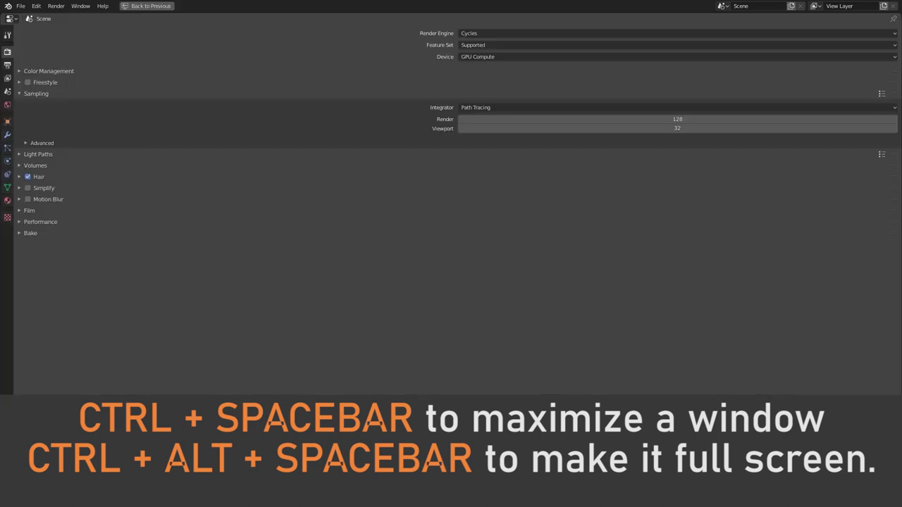
pyautogui.hotkey('ctrl', 'space')
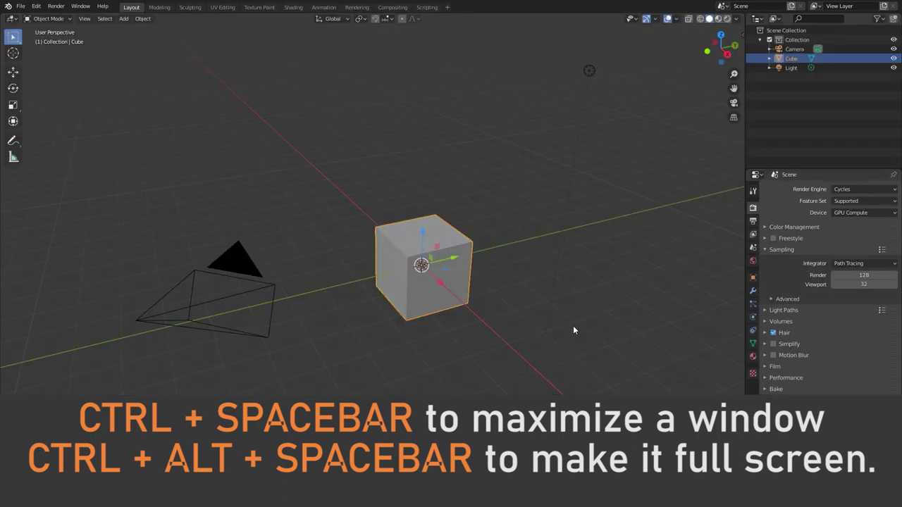
pyautogui.hotkey('ctrl', 'alt', 'space')
pyautogui.moveTo(640, 305)
pyautogui.mouseDown(button='middle')
pyautogui.moveTo(624, 296)
pyautogui.moveTo(636, 248)
pyautogui.mouseUp(button='middle')
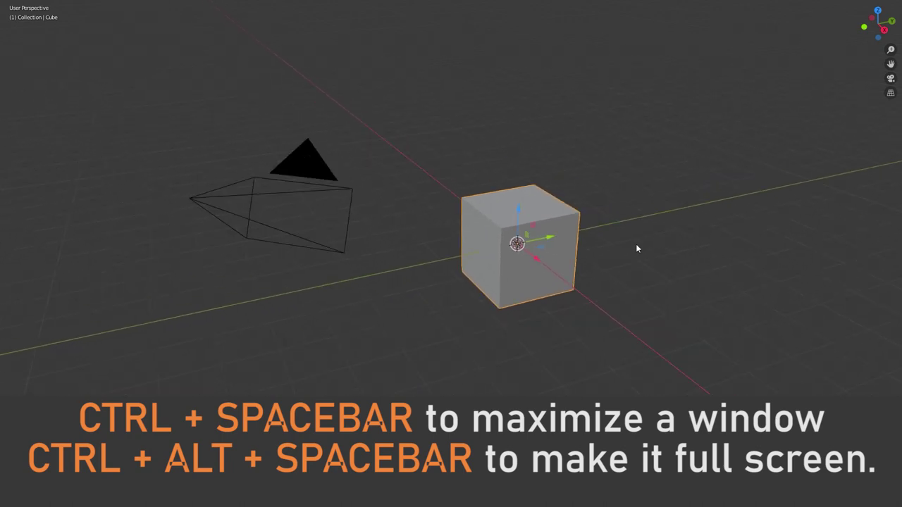
pyautogui.hotkey('ctrl', 'alt', 'space')
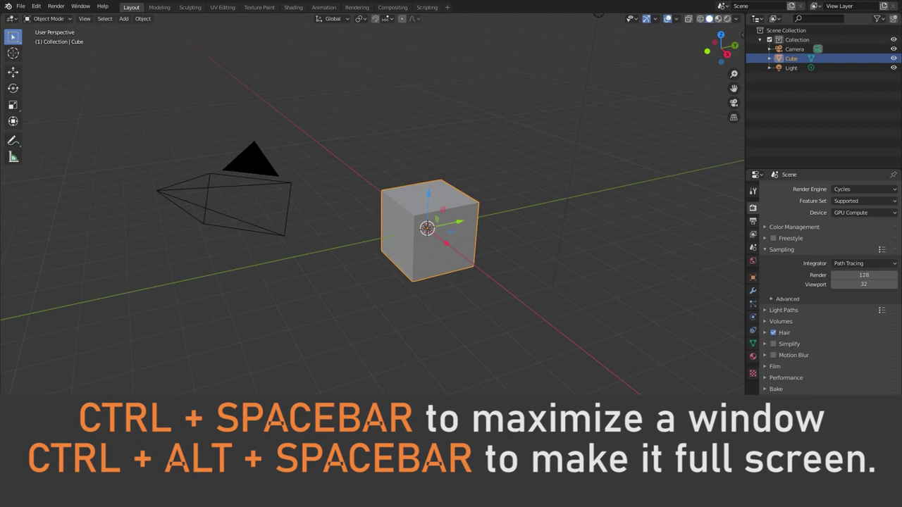
pyautogui.hotkey('ctrl', 'alt', 'space')
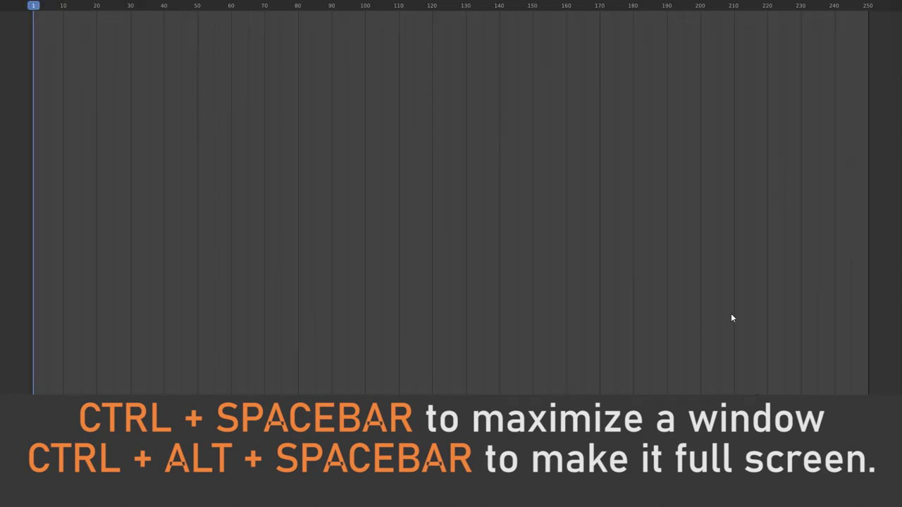
pyautogui.hotkey('ctrl', 'alt', 'space')
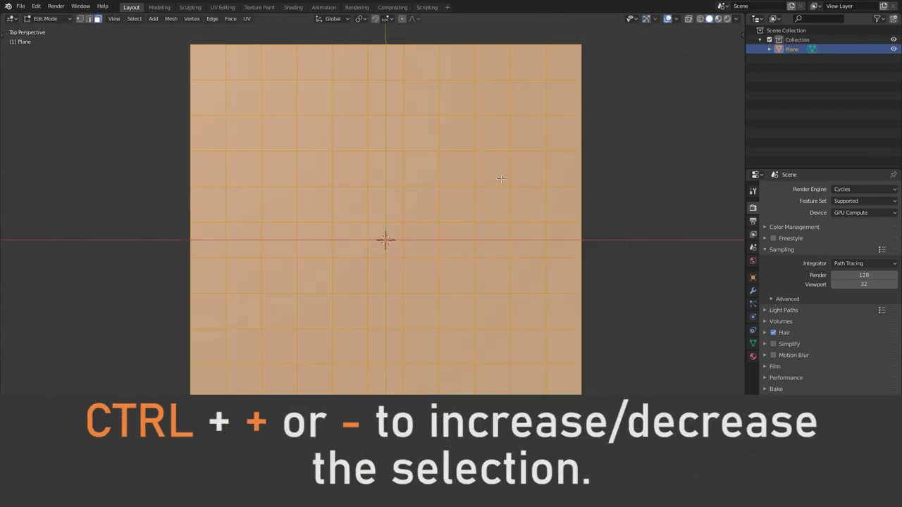
# Grow the selection from one central face with Ctrl+Numpad Plus, shrink it with Ctrl+Numpad Minus, then regrow
pyautogui.click(429, 204)
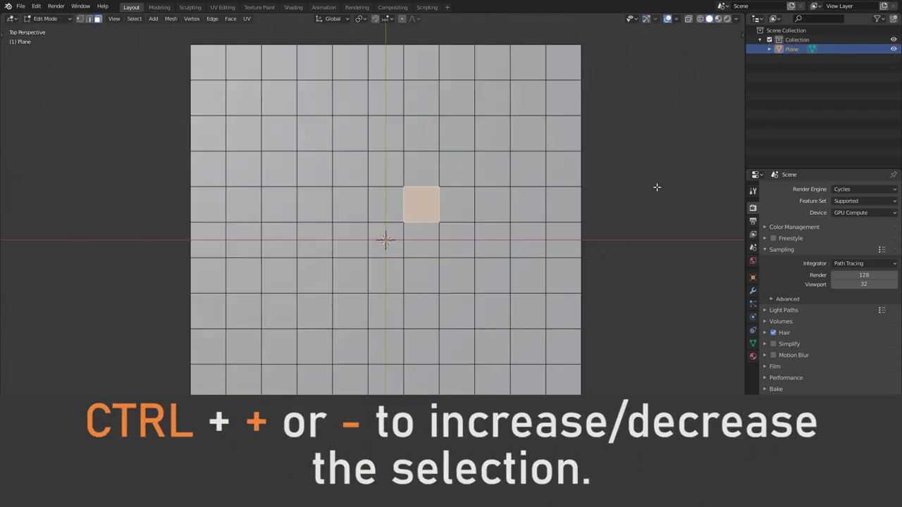
pyautogui.hotkey('ctrl', '+')
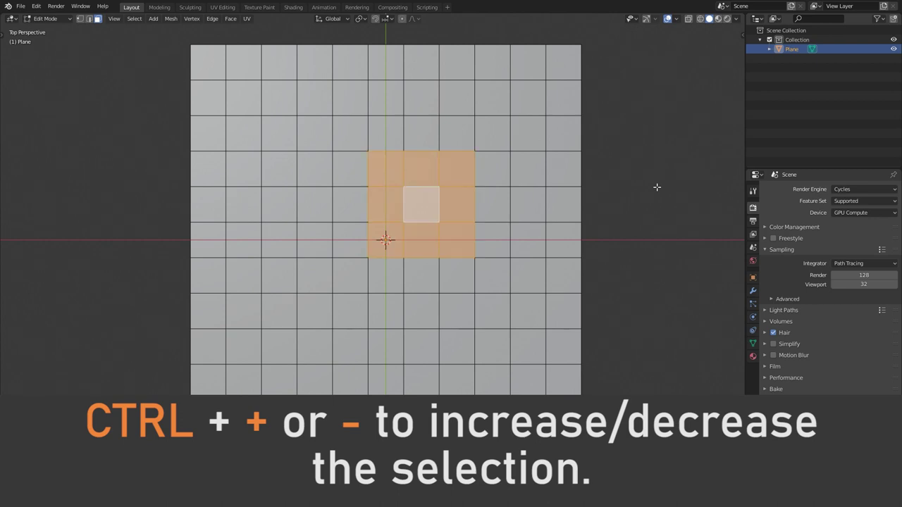
pyautogui.hotkey('ctrl', '+')
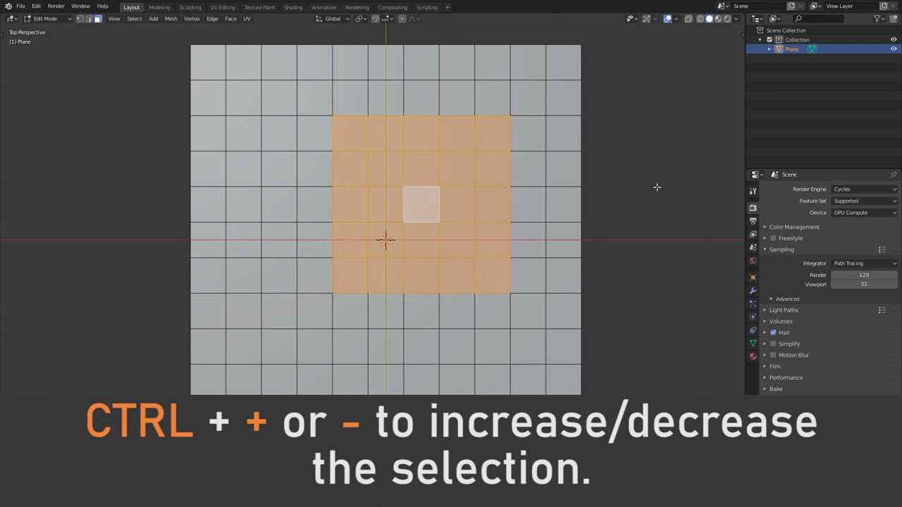
pyautogui.hotkey('ctrl', '+')
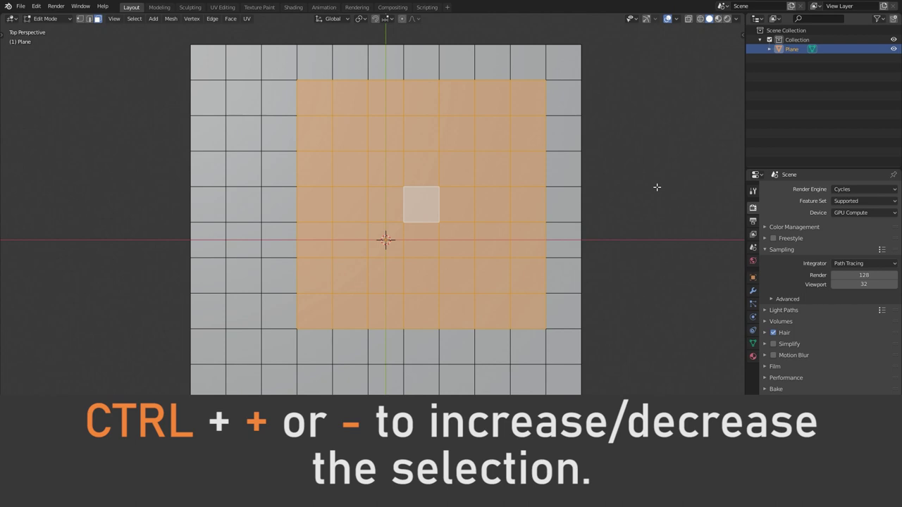
pyautogui.hotkey('ctrl', '-')
pyautogui.hotkey('ctrl', '-')
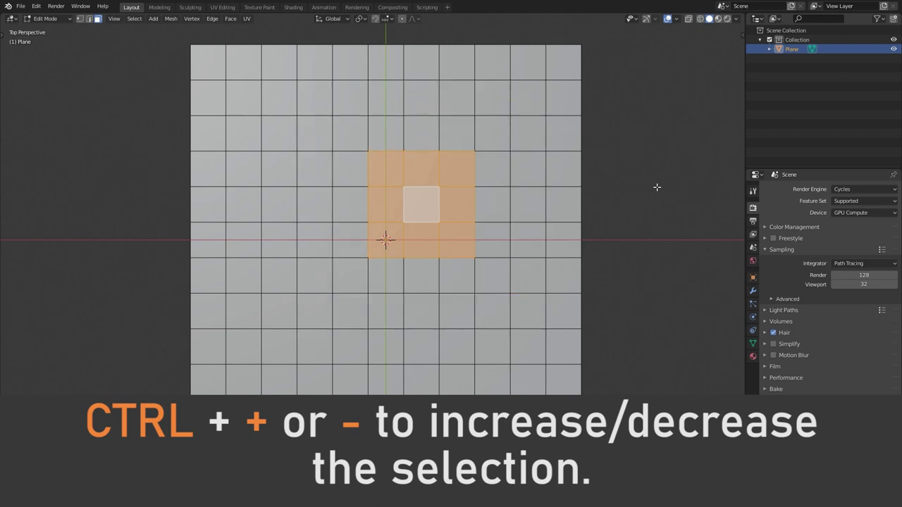
pyautogui.hotkey('ctrl', '-')
pyautogui.hotkey('ctrl', '+')
pyautogui.hotkey('ctrl', '+')
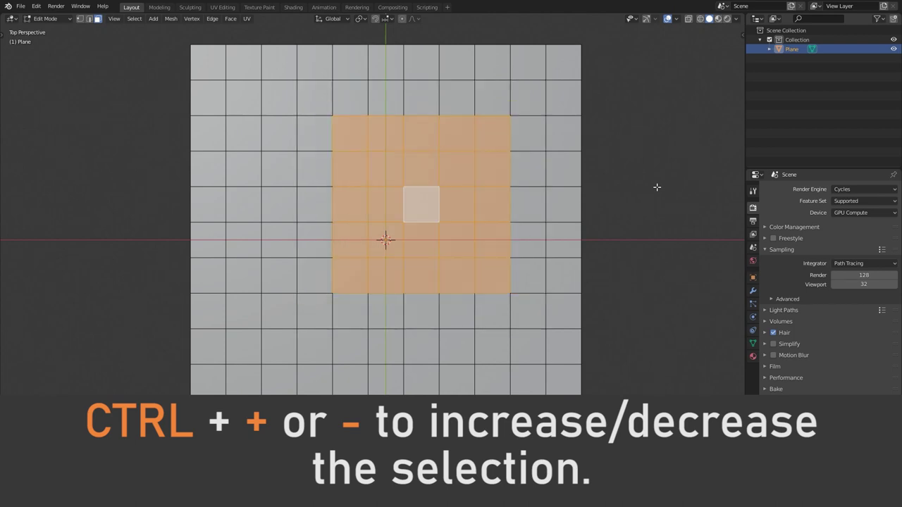
pyautogui.hotkey('ctrl', '+')
pyautogui.hotkey('ctrl', '+')
pyautogui.hotkey('ctrl', '+')
pyautogui.hotkey('ctrl', '+')
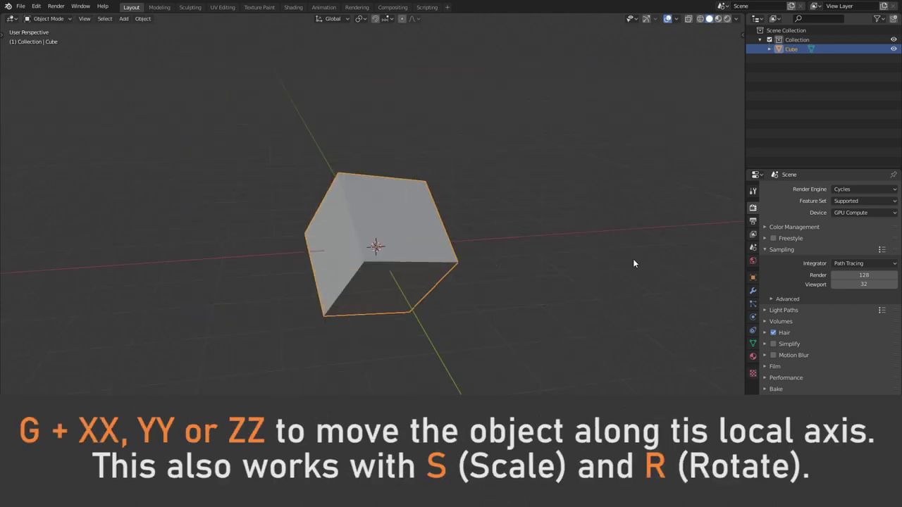
# Move the cube along its local Z axis with G Z Z
pyautogui.press('g')
pyautogui.press('z')
pyautogui.press('z')
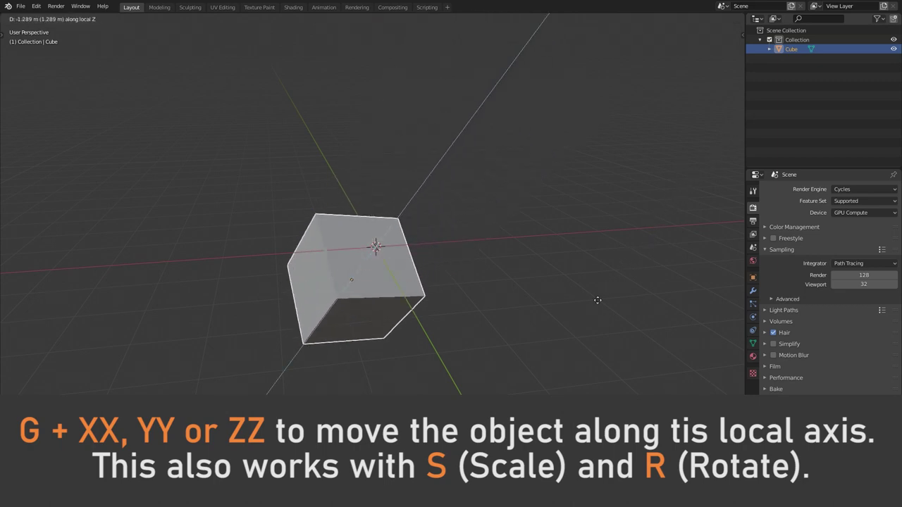
pyautogui.click(592, 245)
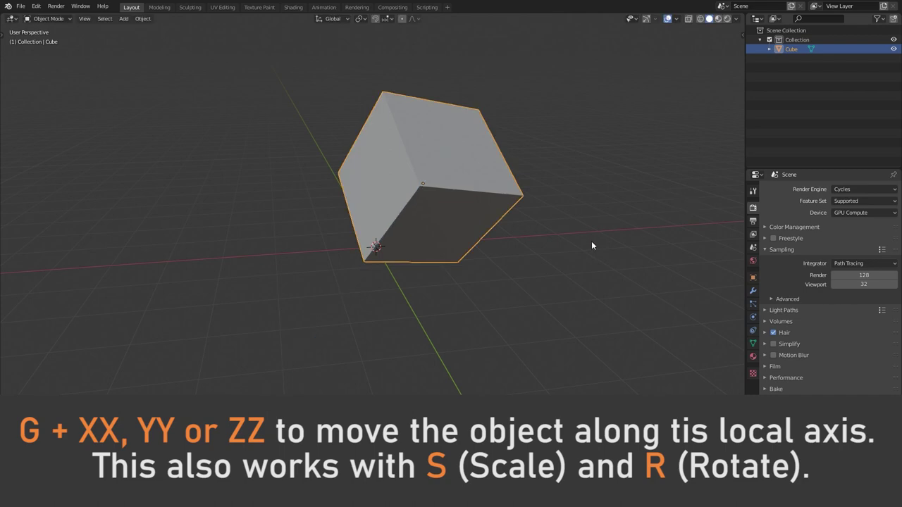
pyautogui.moveTo(591, 245)
pyautogui.mouseDown(button='middle')
pyautogui.moveTo(580, 256)
pyautogui.moveTo(563, 249)
pyautogui.mouseUp(button='middle')
# Stretch the cube along its local X axis with S X X
pyautogui.press('s')
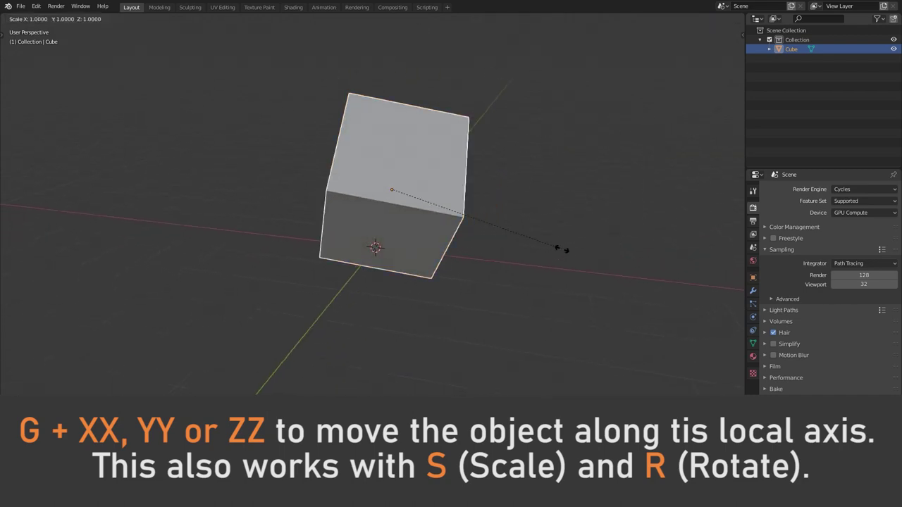
pyautogui.press('x')
pyautogui.press('x')
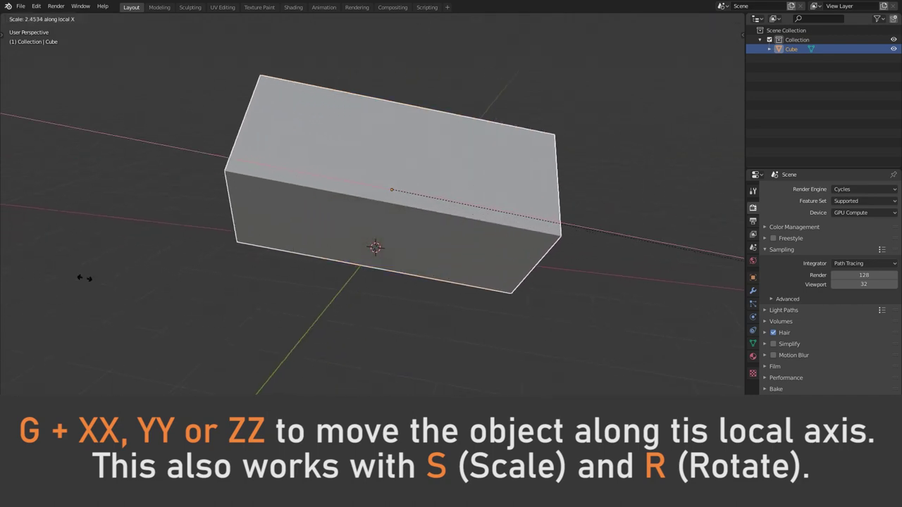
pyautogui.click(261, 283)
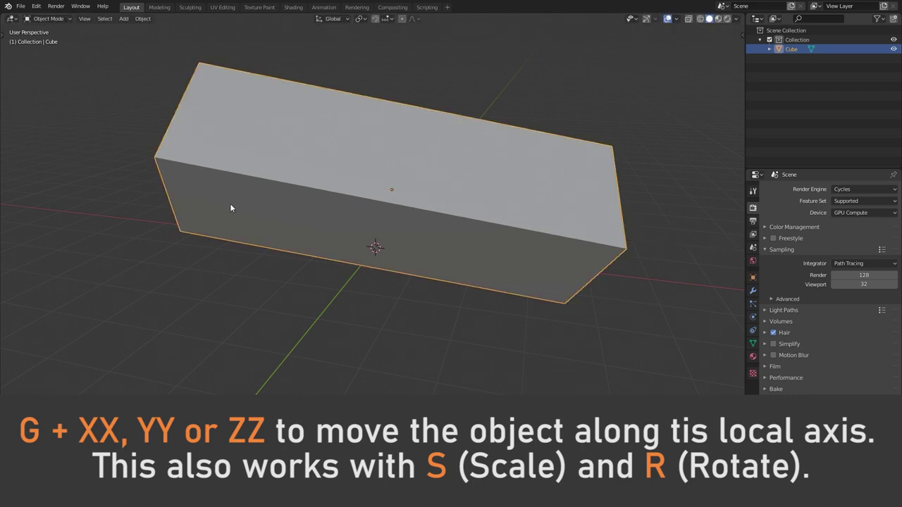
pyautogui.moveTo(229, 208)
pyautogui.mouseDown(button='middle')
pyautogui.moveTo(370, 243)
pyautogui.moveTo(363, 227)
pyautogui.moveTo(338, 227)
pyautogui.mouseUp(button='middle')
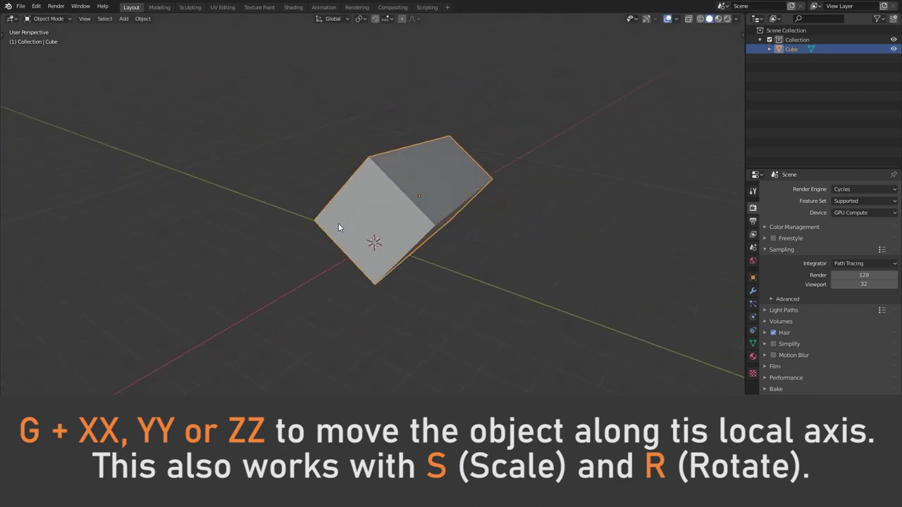
pyautogui.press('x')
# Rotate the stretched cube about its local X axis
pyautogui.press('r')
pyautogui.press('x')
pyautogui.press('x')
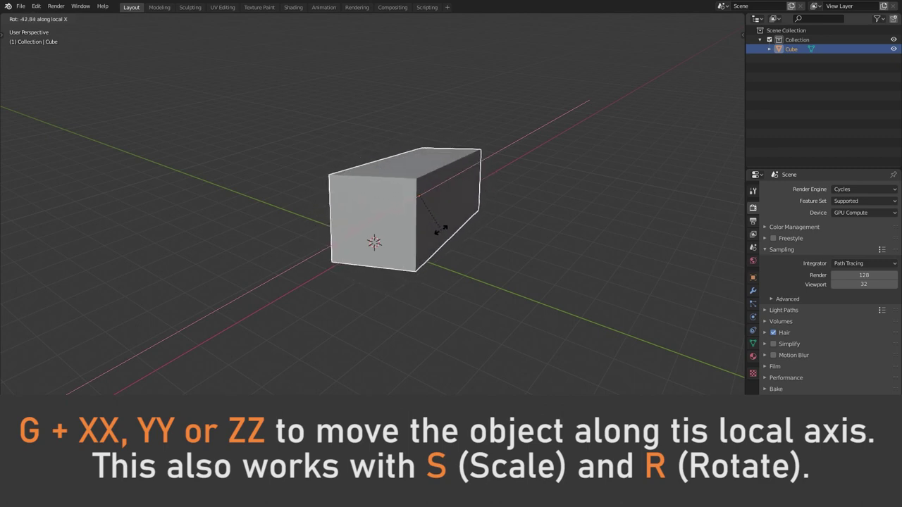
pyautogui.click(443, 209)
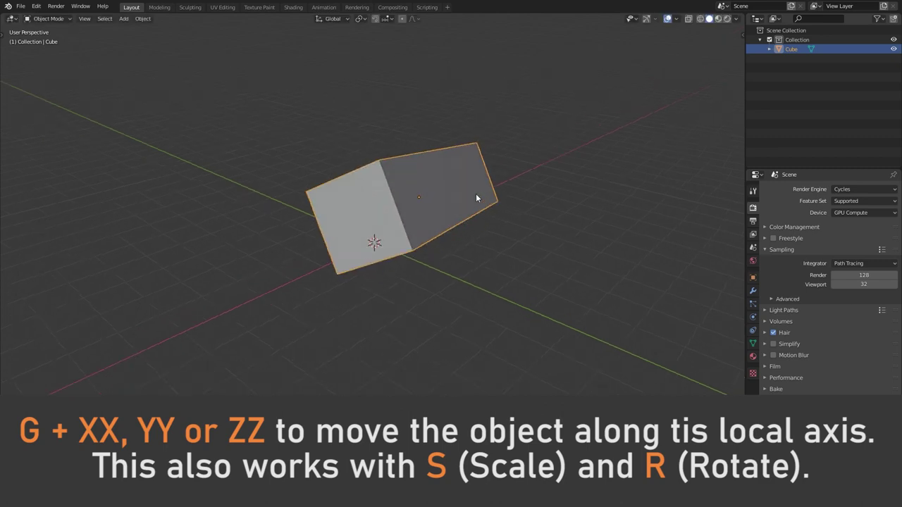
pyautogui.moveTo(475, 193); pyautogui.dragTo(416, 187, button='middle')
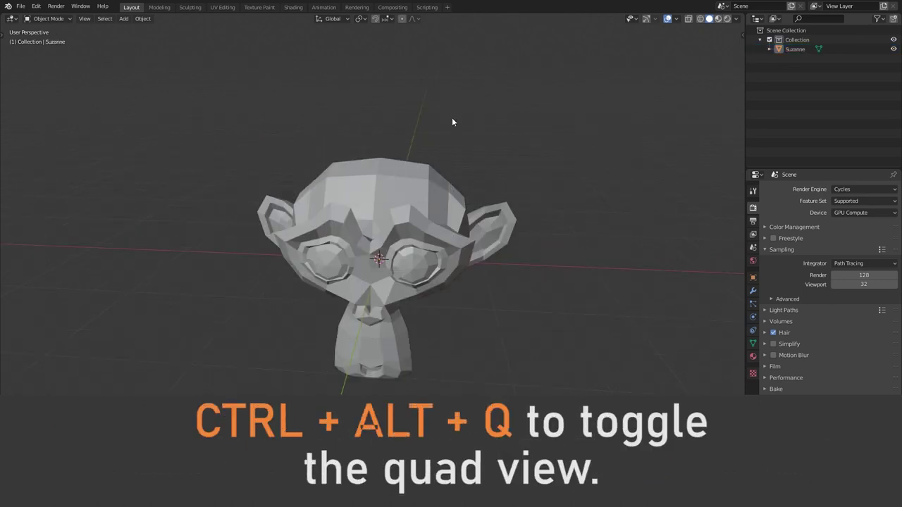
pyautogui.hotkey('ctrl', 'alt', 'q')
pyautogui.moveTo(461, 120)
pyautogui.mouseDown(button='middle')
pyautogui.moveTo(676, 107)
pyautogui.moveTo(598, 97)
pyautogui.moveTo(570, 107)
pyautogui.moveTo(598, 135)
pyautogui.mouseUp(button='middle')
pyautogui.click(570, 107)
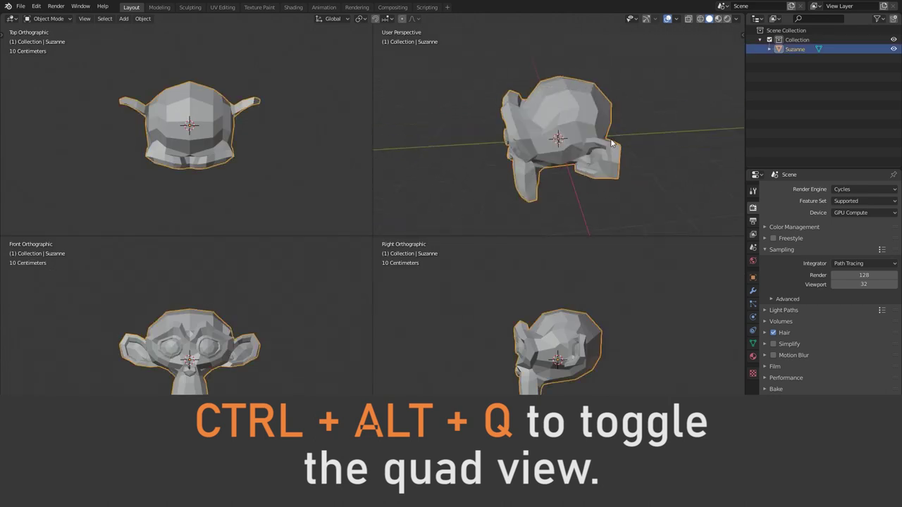
pyautogui.scroll(3, 597, 130)
pyautogui.press('Tab')
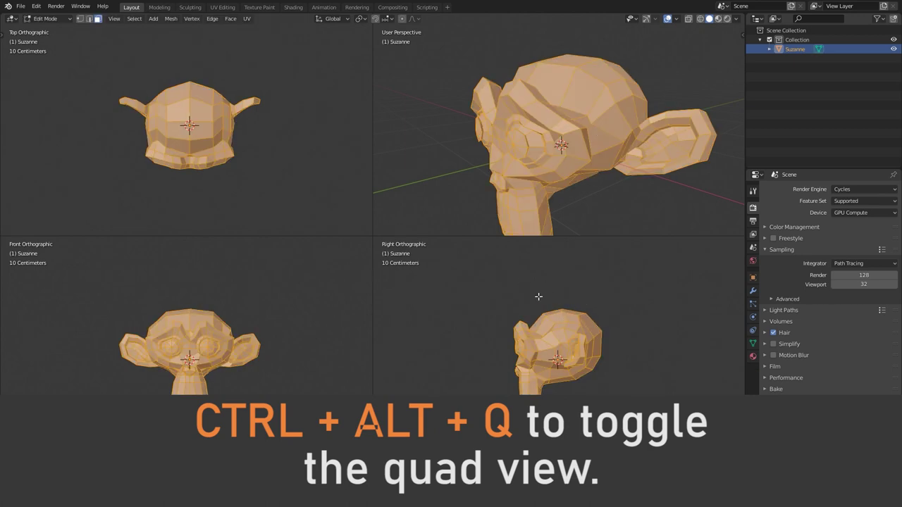
pyautogui.moveTo(624, 142)
pyautogui.mouseDown(button='middle')
pyautogui.moveTo(603, 179)
pyautogui.moveTo(640, 201)
pyautogui.moveTo(652, 191)
pyautogui.mouseUp(button='middle')
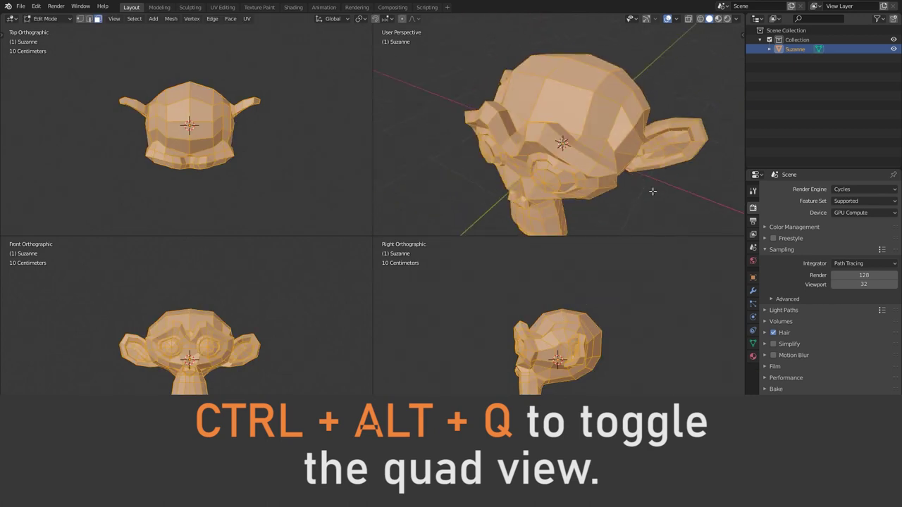
pyautogui.hotkey('ctrl', 'alt', 'q')
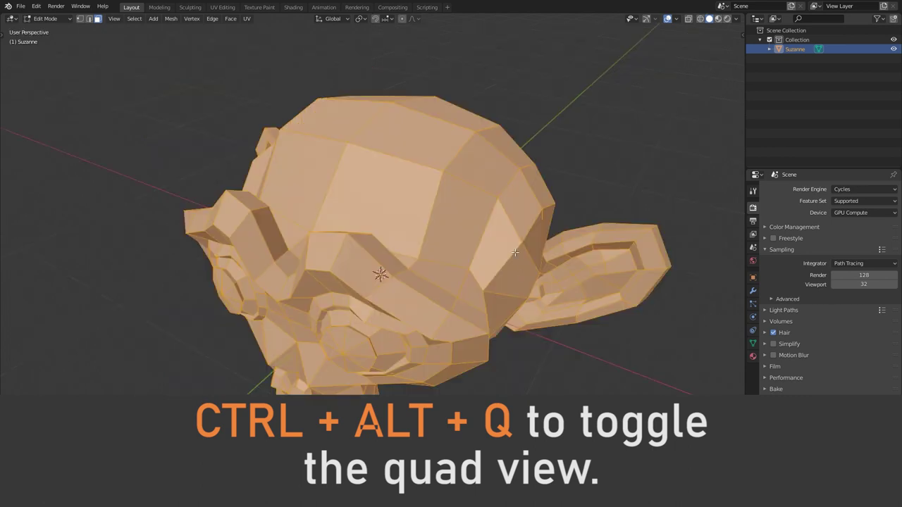
pyautogui.moveTo(516, 253); pyautogui.dragTo(530, 226, button='middle')
pyautogui.press('Tab')
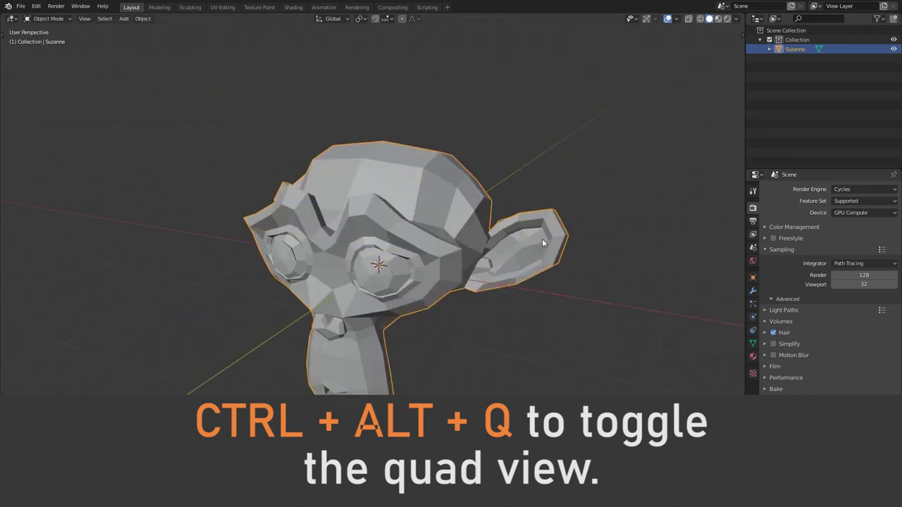
pyautogui.hotkey('ctrl', 'alt', 'q')
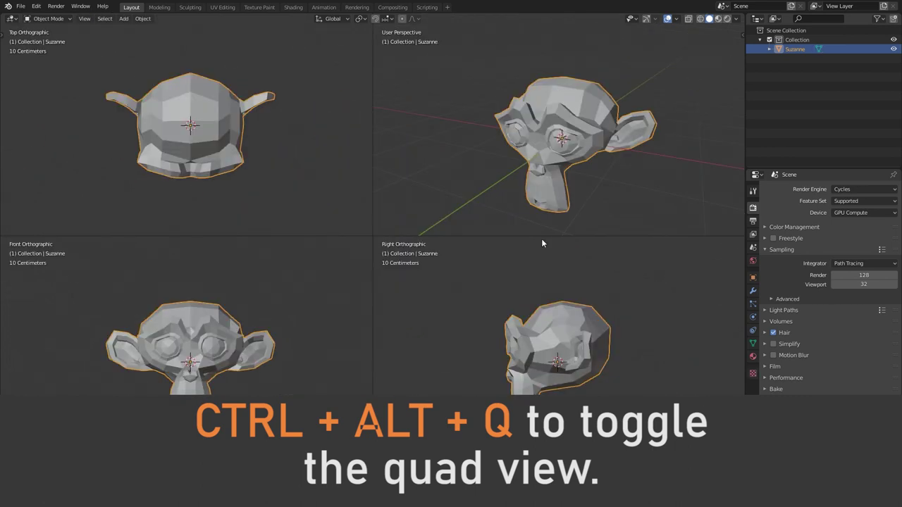
pyautogui.hotkey('ctrl', 'alt', 'q')
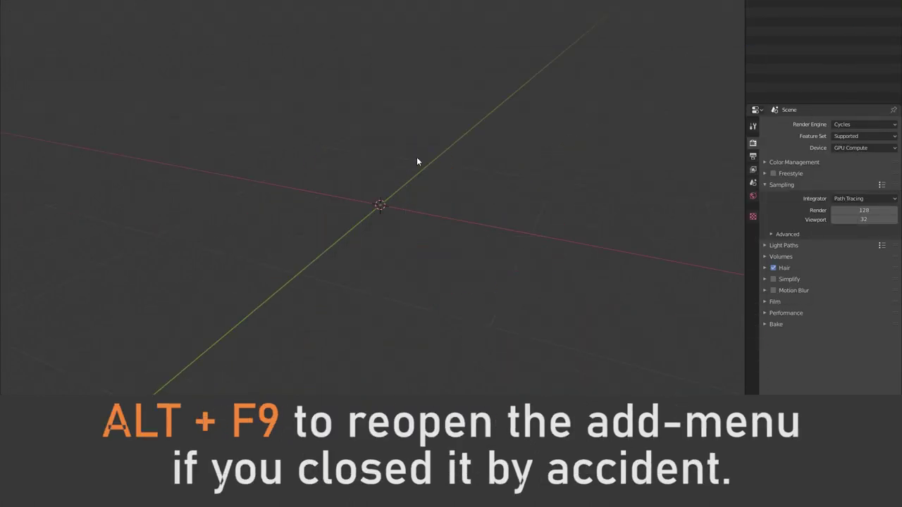
# Add a cylinder mesh and start lowering its vertex count in the redo panel
pyautogui.hotkey('shift', 'a')
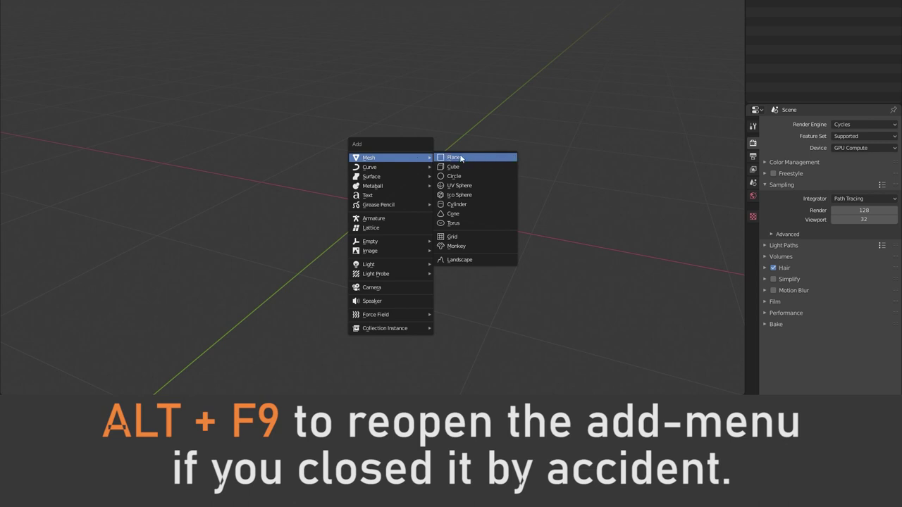
pyautogui.click(473, 205)
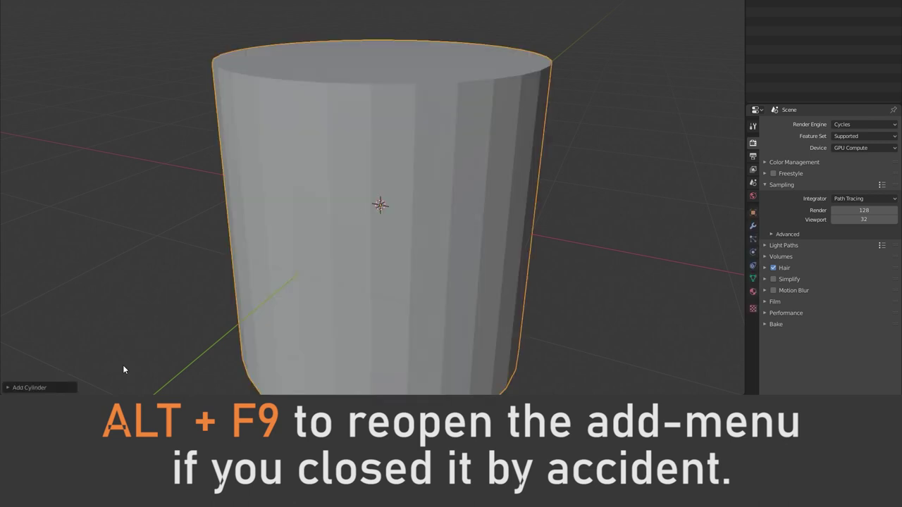
pyautogui.click(43, 387)
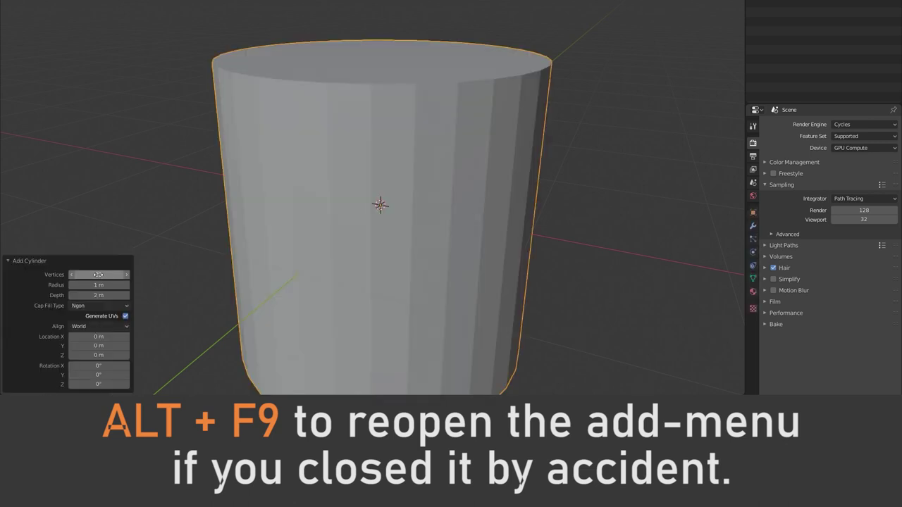
pyautogui.moveTo(99, 275)
pyautogui.mouseDown()
pyautogui.moveTo(79, 277)
pyautogui.moveTo(94, 285)
pyautogui.moveTo(88, 296)
pyautogui.mouseUp()
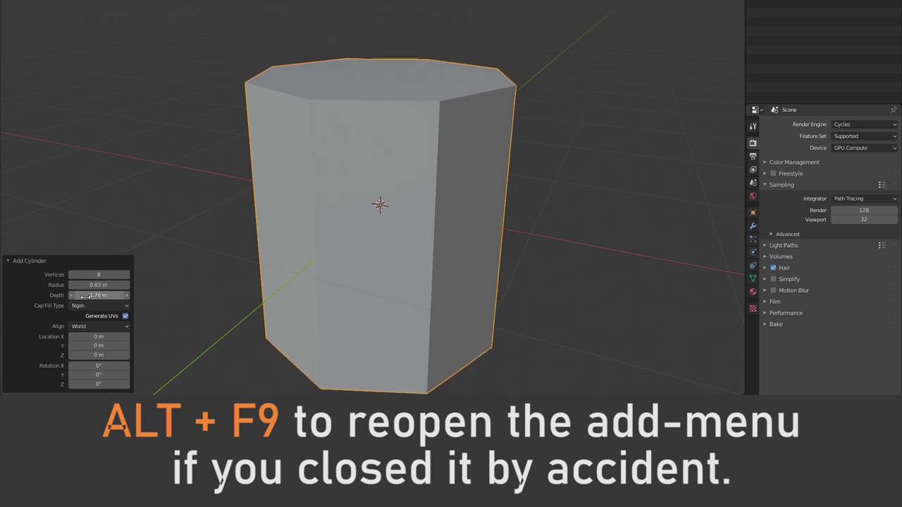
pyautogui.click(153, 225)
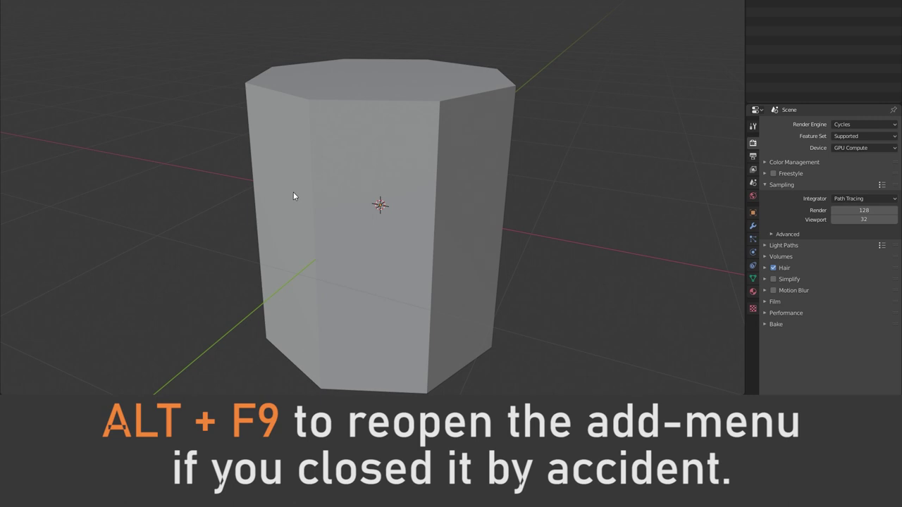
pyautogui.hotkey('ctrl', 'z')
# Set the cylinder's radius to 1.02 m and its cap fill type to Nothing
pyautogui.hotkey('alt', 'F9')
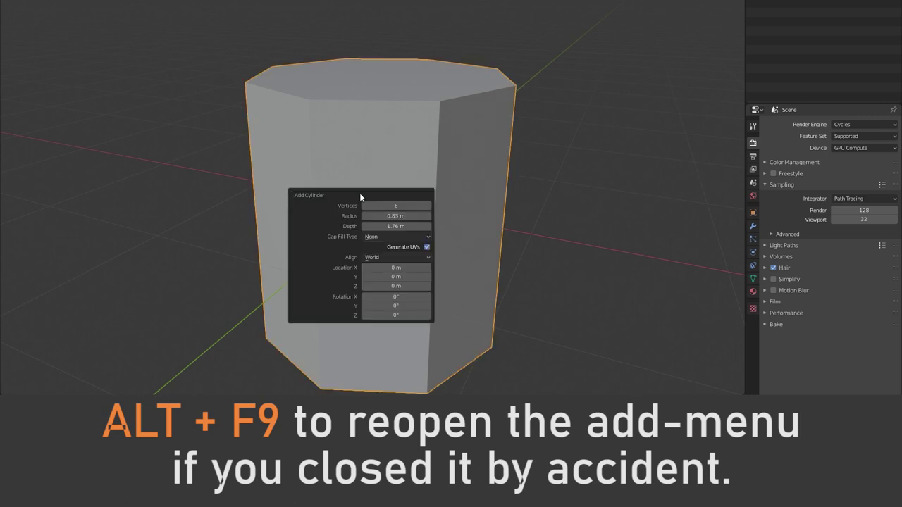
pyautogui.moveTo(389, 220)
pyautogui.mouseDown()
pyautogui.moveTo(402, 219)
pyautogui.moveTo(368, 226)
pyautogui.moveTo(384, 226)
pyautogui.mouseUp()
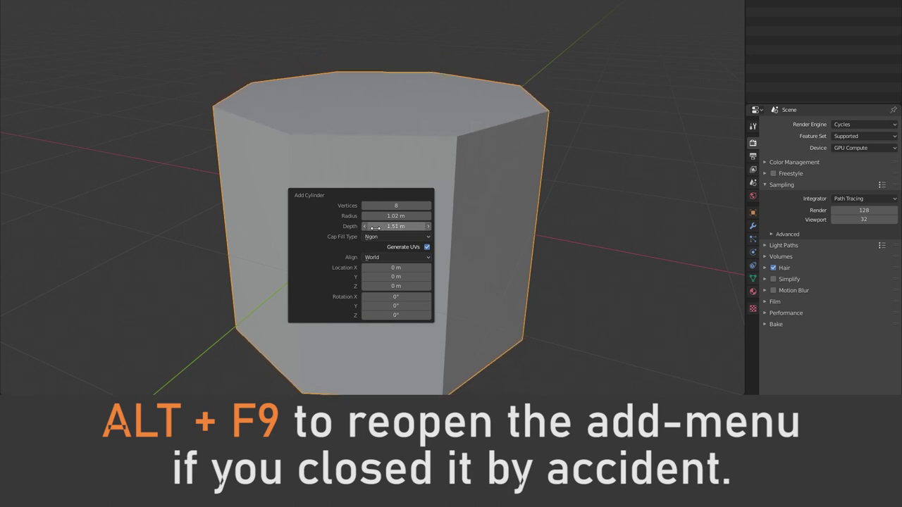
pyautogui.click(388, 236)
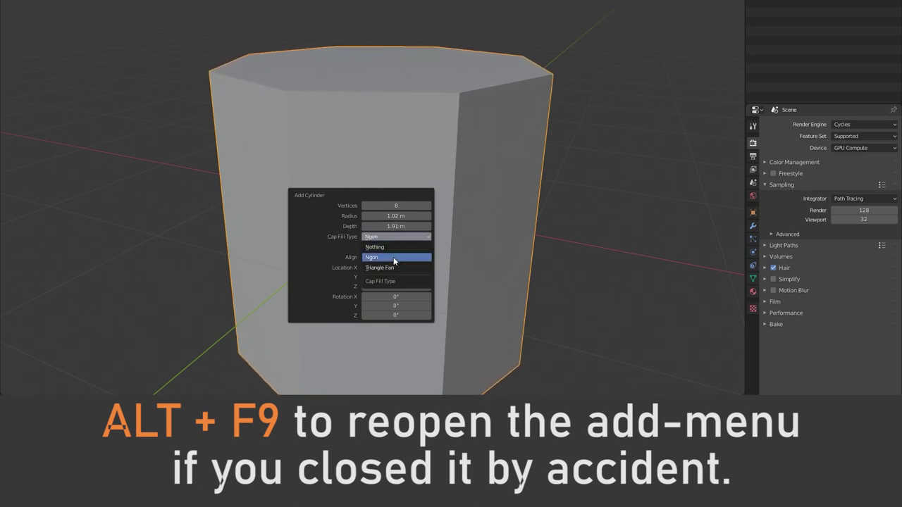
pyautogui.click(377, 247)
pyautogui.moveTo(627, 145); pyautogui.dragTo(520, 179, button='middle')
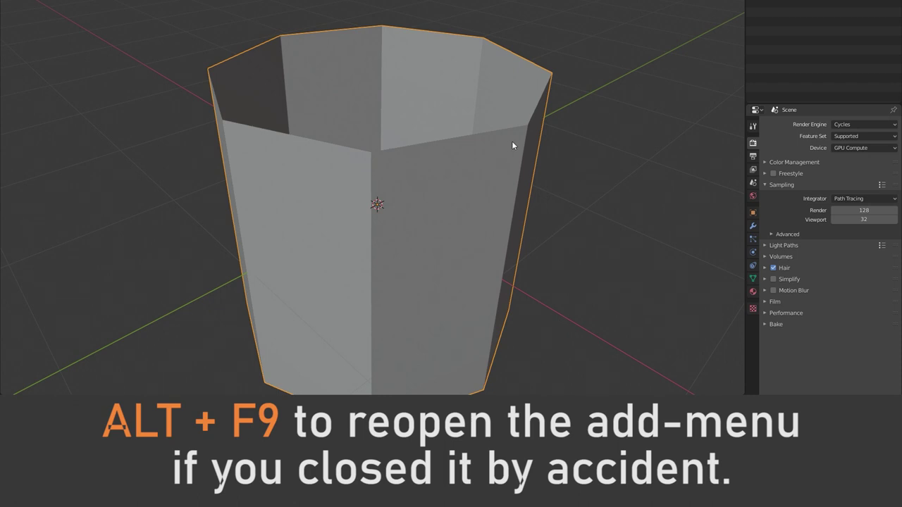
# Raise the cylinder's vertex count to 35
pyautogui.hotkey('alt', 'F9')
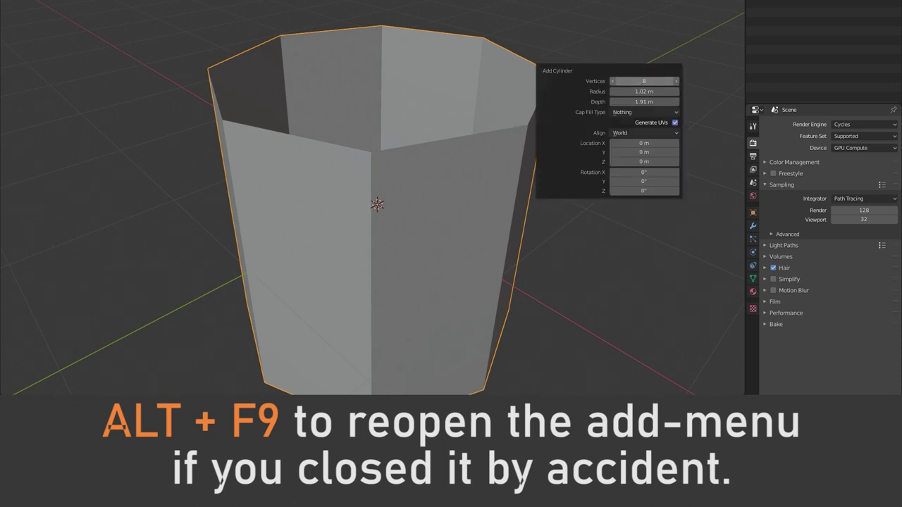
pyautogui.moveTo(643, 81)
pyautogui.mouseDown()
pyautogui.moveTo(634, 83)
pyautogui.moveTo(645, 86)
pyautogui.mouseUp()
pyautogui.moveTo(651, 89); pyautogui.dragTo(658, 89)
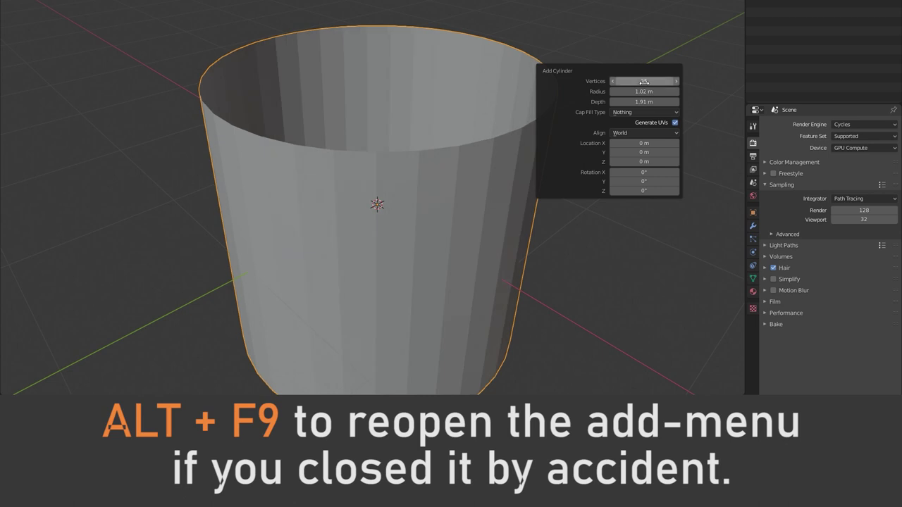
pyautogui.click(583, 42)
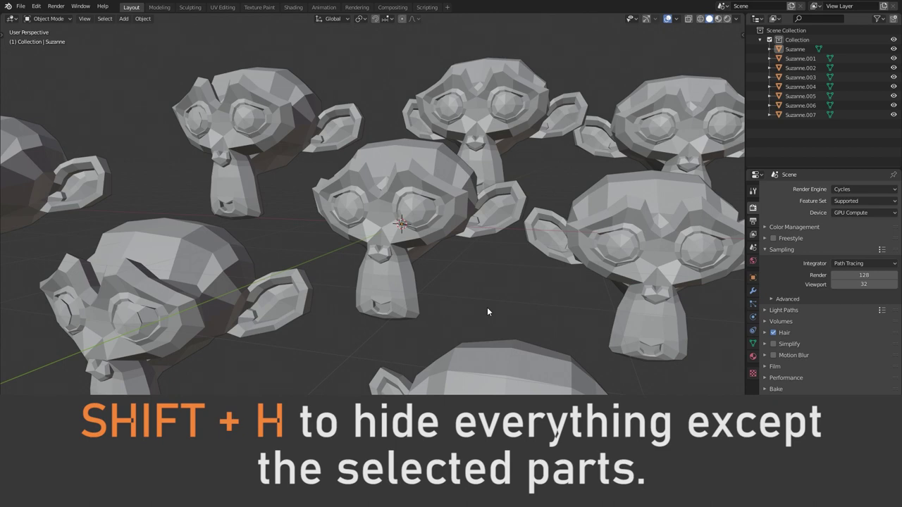
# Isolate the central Suzanne, then select its eyeball in Edit Mode and hide the rest
pyautogui.click(416, 205)
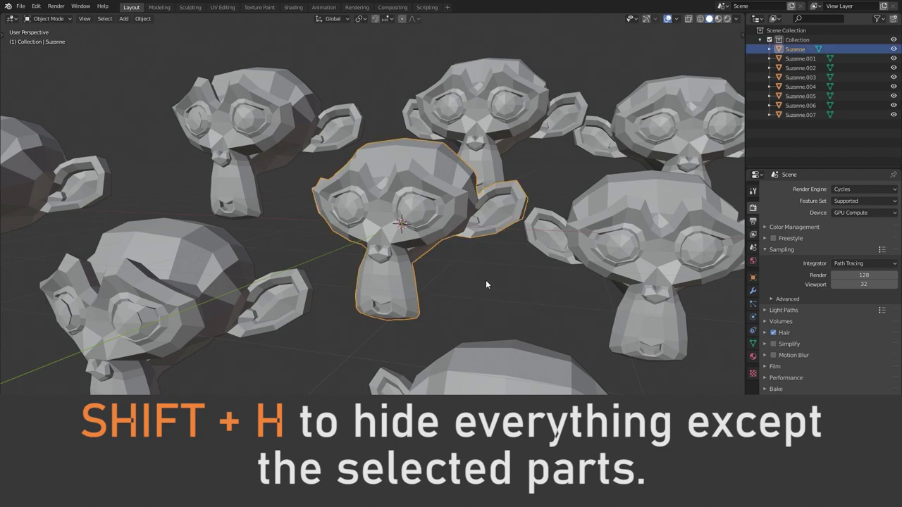
pyautogui.hotkey('shift', 'h')
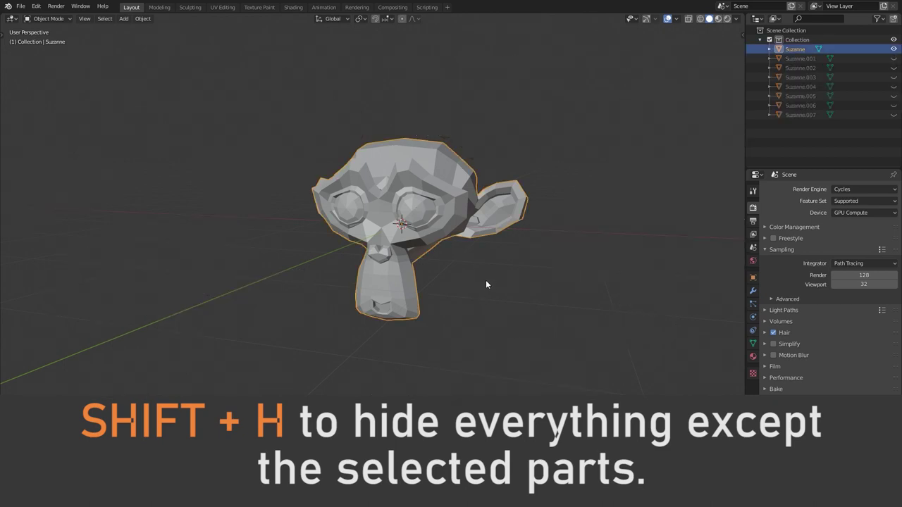
pyautogui.press('Tab')
pyautogui.keyDown('ctrl'); pyautogui.moveTo(485, 279); pyautogui.dragTo(484, 140, button='middle'); pyautogui.keyUp('ctrl')
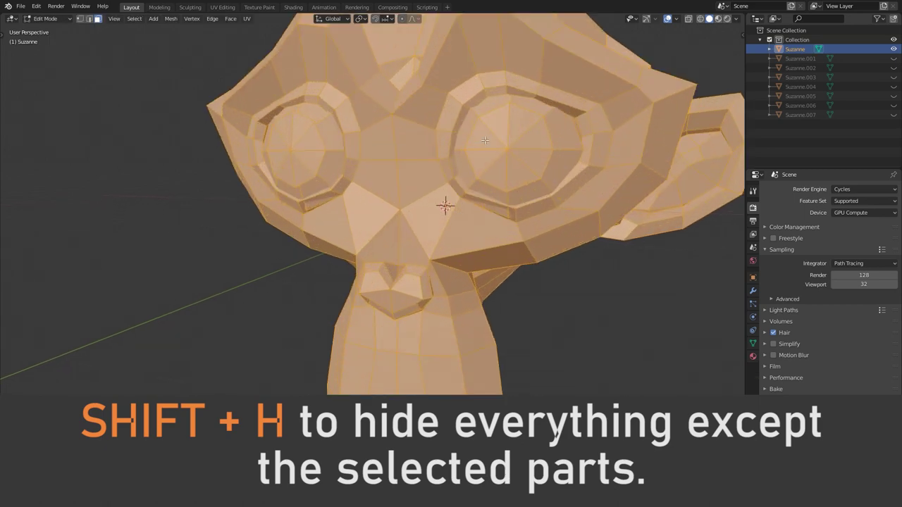
pyautogui.click(484, 140)
pyautogui.hotkey('ctrl', 'l')
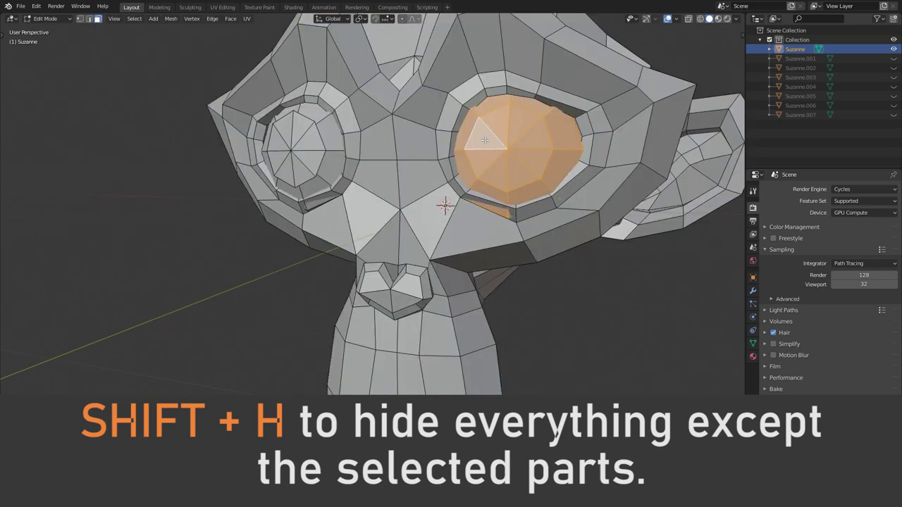
pyautogui.moveTo(585, 174); pyautogui.dragTo(539, 191, button='middle')
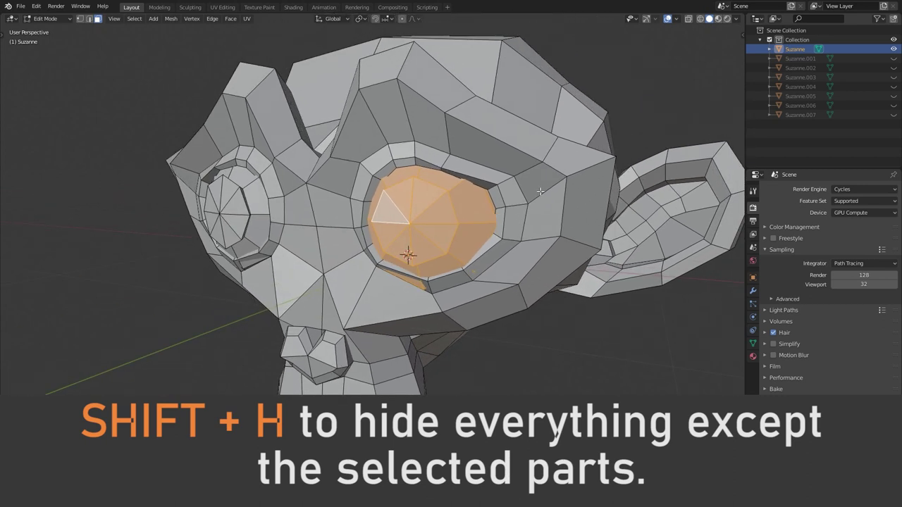
pyautogui.hotkey('shift', 'h')
# Select three faces on the eyeball and hide all other geometry
pyautogui.moveTo(540, 191); pyautogui.dragTo(543, 195, button='middle')
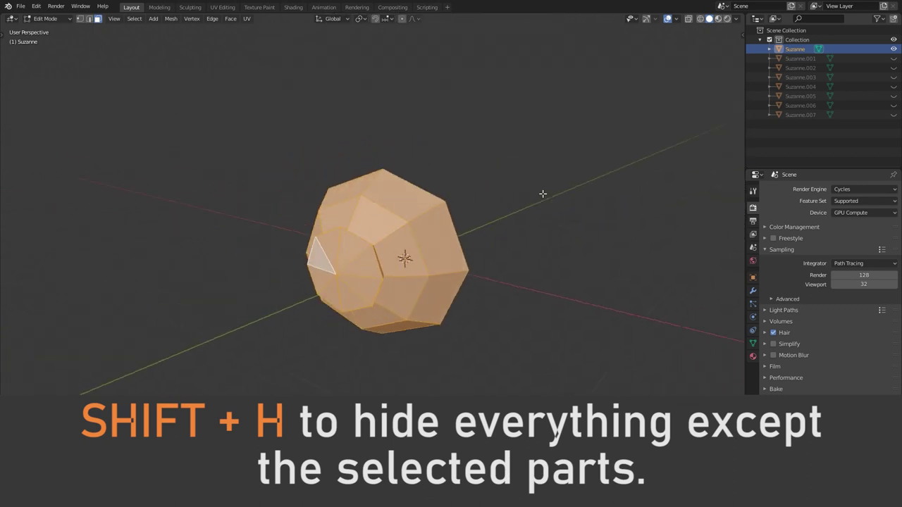
pyautogui.click(409, 210)
pyautogui.keyDown('shift'); pyautogui.click(395, 201); pyautogui.keyUp('shift')
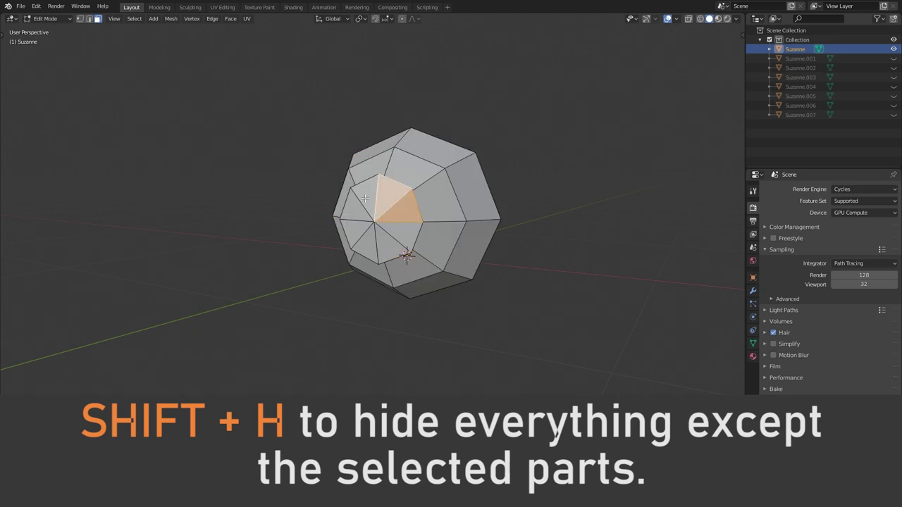
pyautogui.keyDown('shift'); pyautogui.click(368, 201); pyautogui.keyUp('shift')
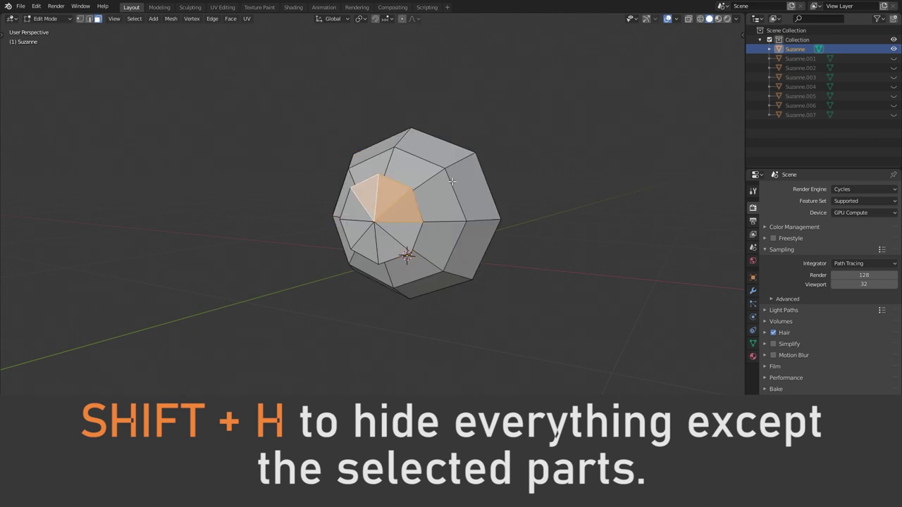
pyautogui.hotkey('shift', 'h')
pyautogui.scroll(3, 467, 181)
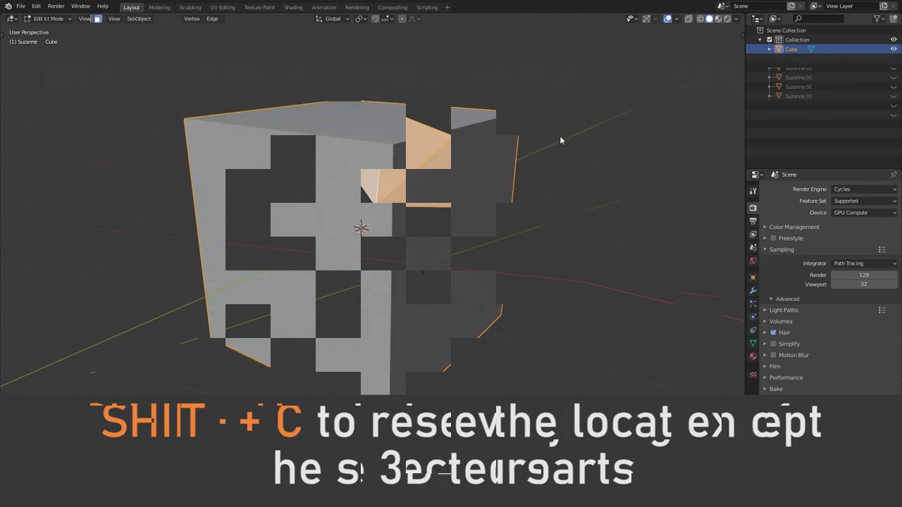
# Place the 3D cursor at four different spots, snapping it back to world origin with Shift+C each time
pyautogui.keyDown('shift'); pyautogui.rightClick(607, 69); pyautogui.keyUp('shift')
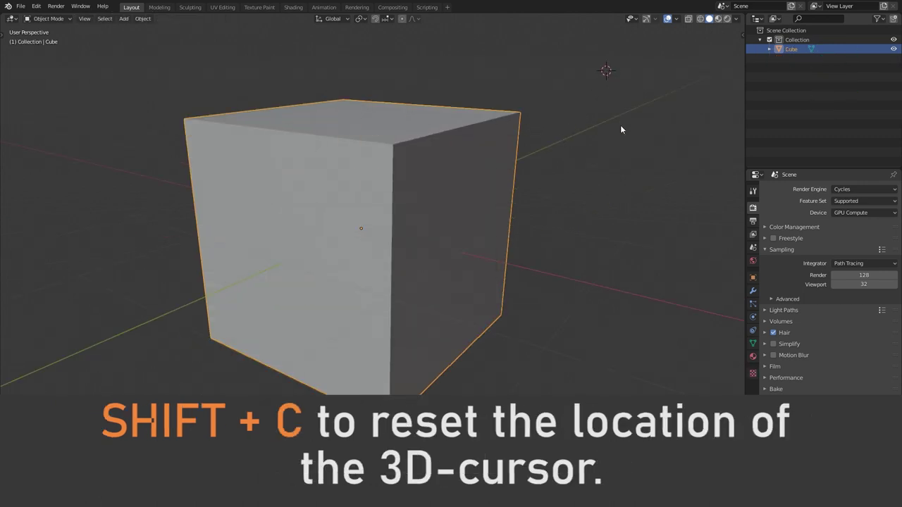
pyautogui.hotkey('shift', 'c')
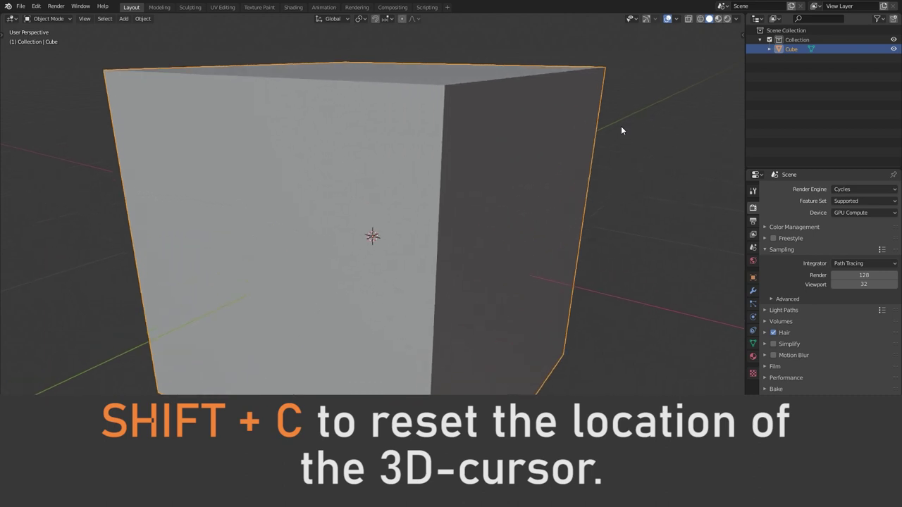
pyautogui.scroll(-3, 617, 132)
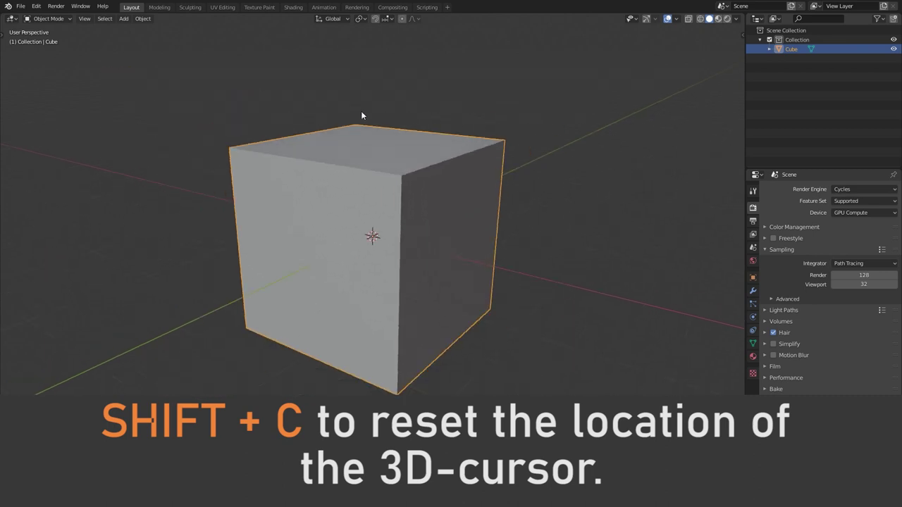
pyautogui.keyDown('shift'); pyautogui.rightClick(95, 85); pyautogui.keyUp('shift')
pyautogui.hotkey('shift', 'c')
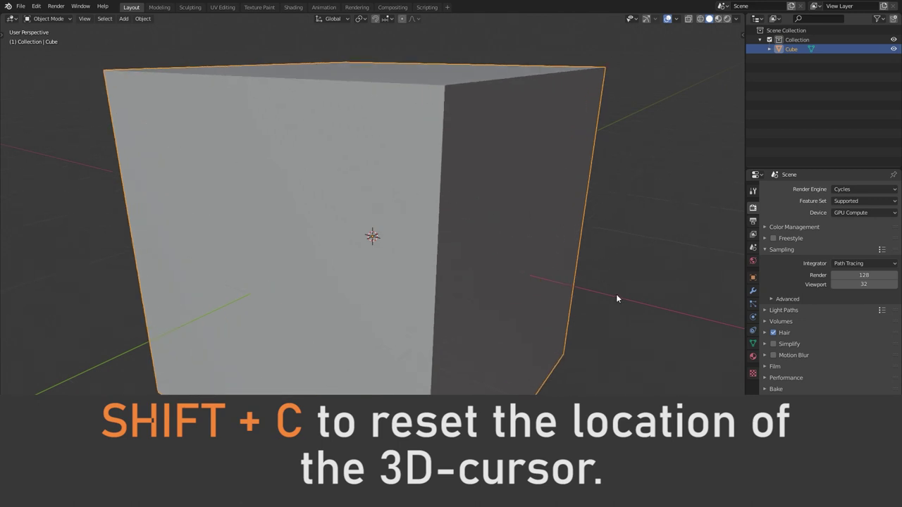
pyautogui.keyDown('shift'); pyautogui.rightClick(608, 387); pyautogui.keyUp('shift')
pyautogui.hotkey('shift', 'c')
pyautogui.keyDown('shift'); pyautogui.rightClick(471, 48); pyautogui.keyUp('shift')
pyautogui.hotkey('shift', 'c')
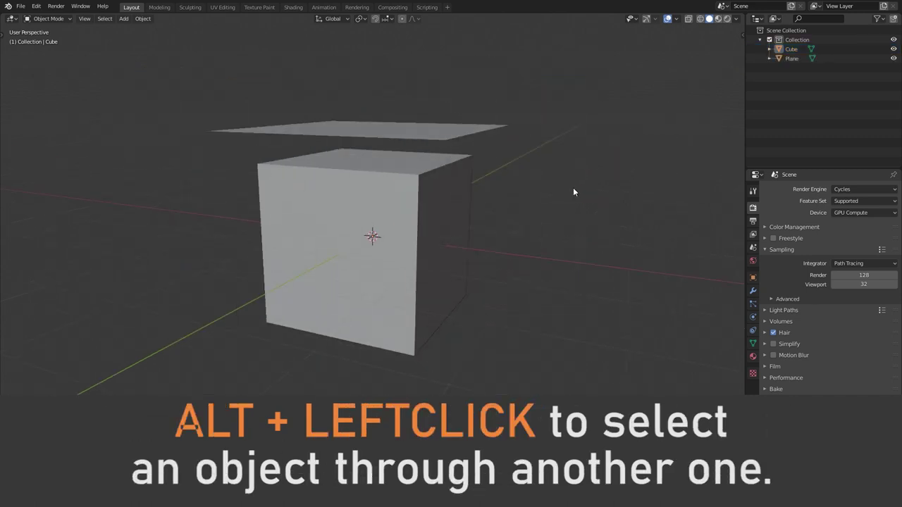
# Pick the Cube from the list of objects overlapping under the plane
pyautogui.moveTo(573, 187)
pyautogui.mouseDown(button='middle')
pyautogui.moveTo(563, 157)
pyautogui.moveTo(565, 195)
pyautogui.moveTo(523, 189)
pyautogui.mouseUp(button='middle')
pyautogui.keyDown('alt'); pyautogui.click(377, 207); pyautogui.keyUp('alt')
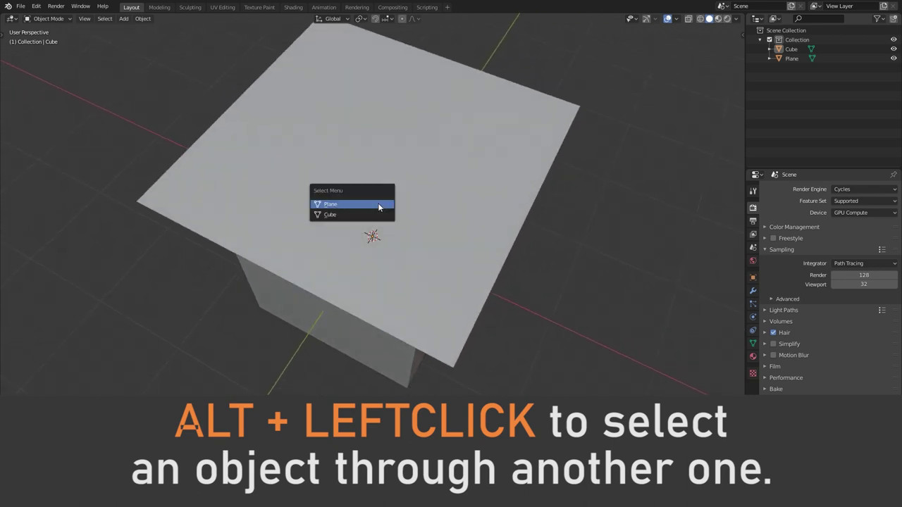
pyautogui.click(378, 214)
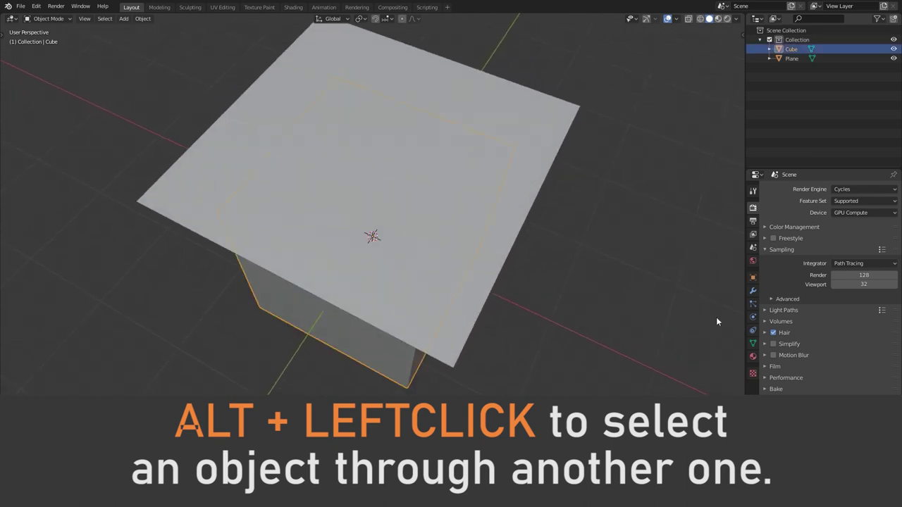
pyautogui.moveTo(716, 317)
pyautogui.mouseDown(button='middle')
pyautogui.moveTo(675, 277)
pyautogui.moveTo(677, 265)
pyautogui.mouseUp(button='middle')
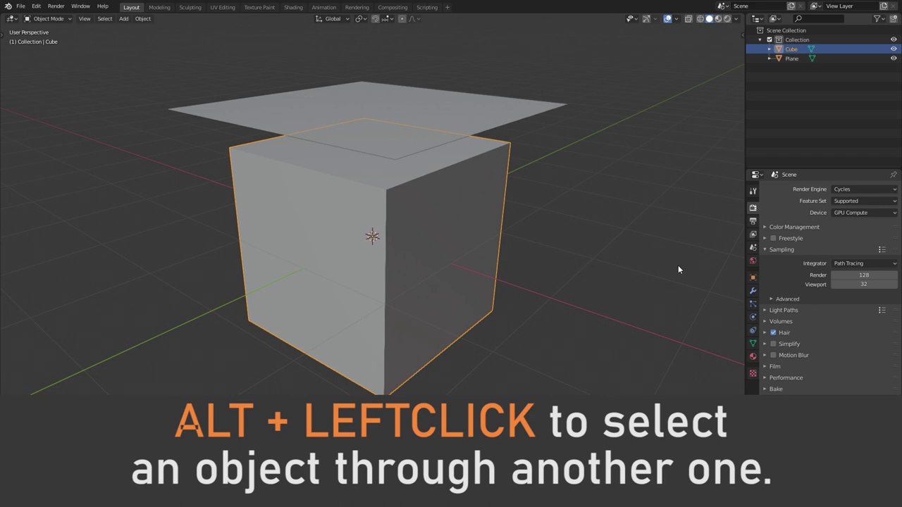
# Clear the selection, then pick the Plane from the overlapping objects list
pyautogui.click(628, 261)
pyautogui.moveTo(616, 277)
pyautogui.mouseDown(button='middle')
pyautogui.moveTo(617, 163)
pyautogui.moveTo(566, 212)
pyautogui.mouseUp(button='middle')
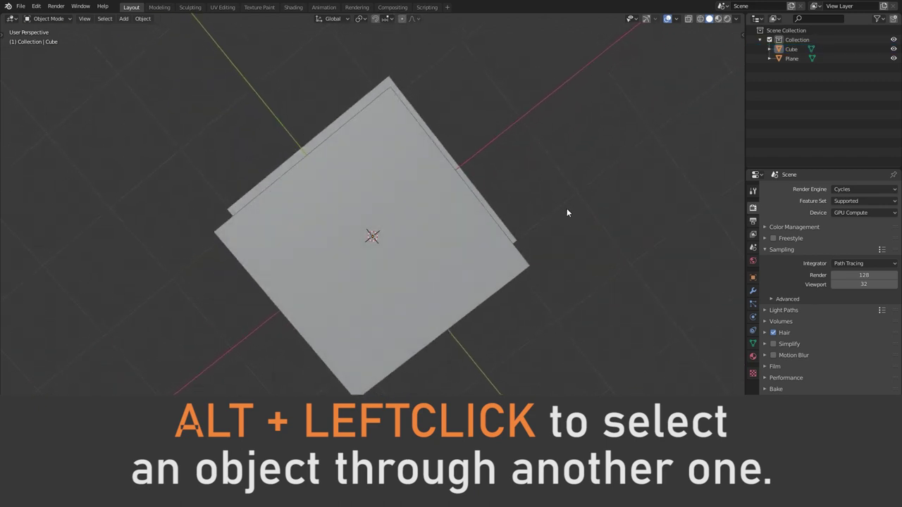
pyautogui.keyDown('alt'); pyautogui.click(431, 242); pyautogui.keyUp('alt')
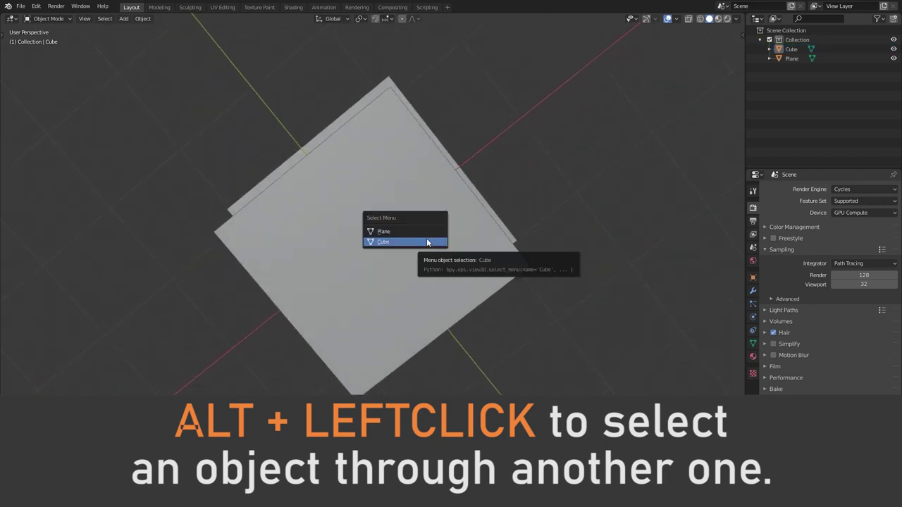
pyautogui.click(424, 234)
pyautogui.moveTo(549, 177)
pyautogui.mouseDown(button='middle')
pyautogui.moveTo(604, 146)
pyautogui.moveTo(605, 227)
pyautogui.moveTo(642, 262)
pyautogui.moveTo(729, 282)
pyautogui.mouseUp(button='middle')
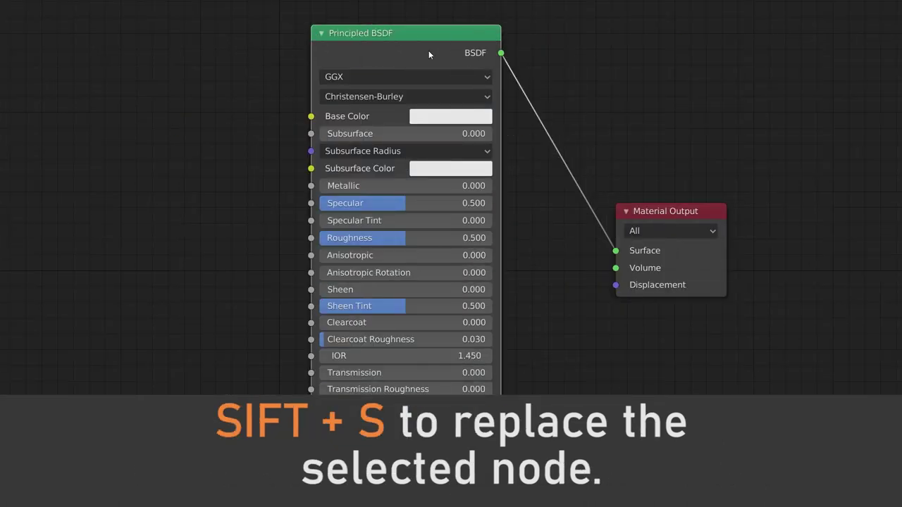
# Switch the Principled BSDF node to a Glass BSDF with Shift+S and move it centre-left
pyautogui.hotkey('shift', 's')
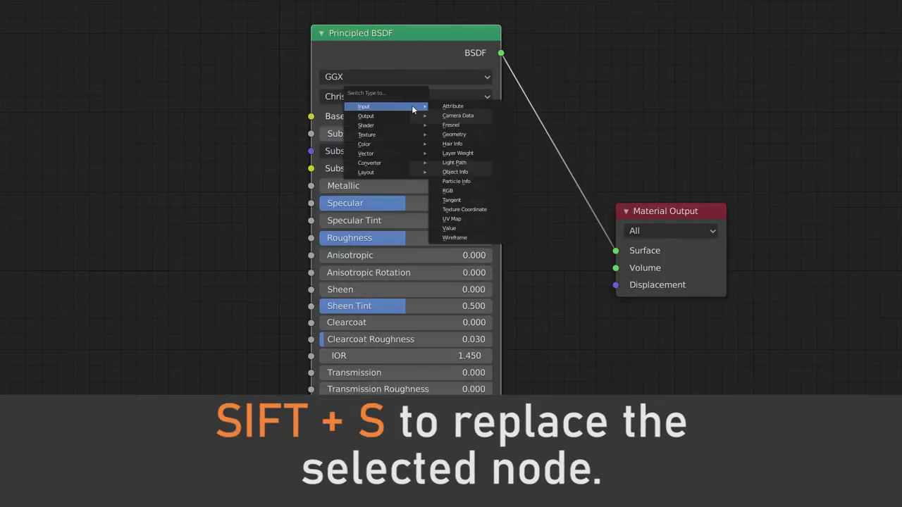
pyautogui.moveTo(373, 125)
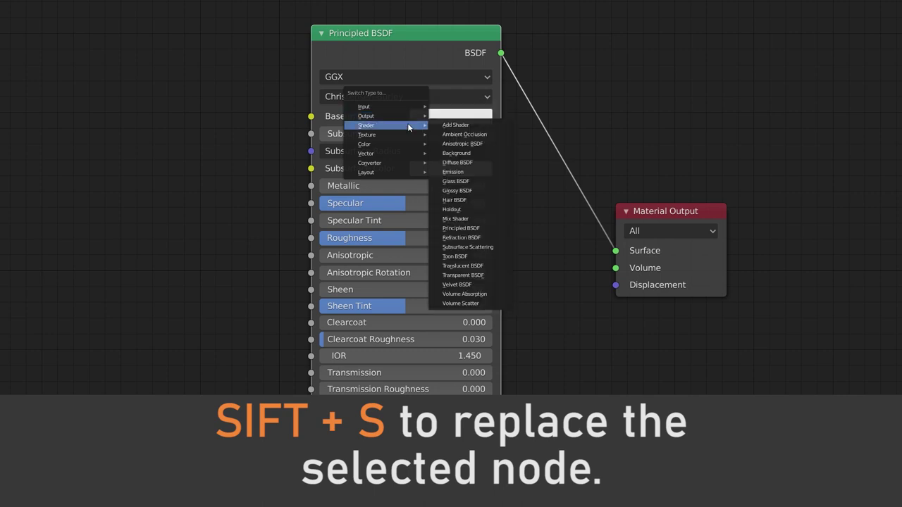
pyautogui.click(482, 181)
pyautogui.moveTo(390, 45); pyautogui.dragTo(410, 196)
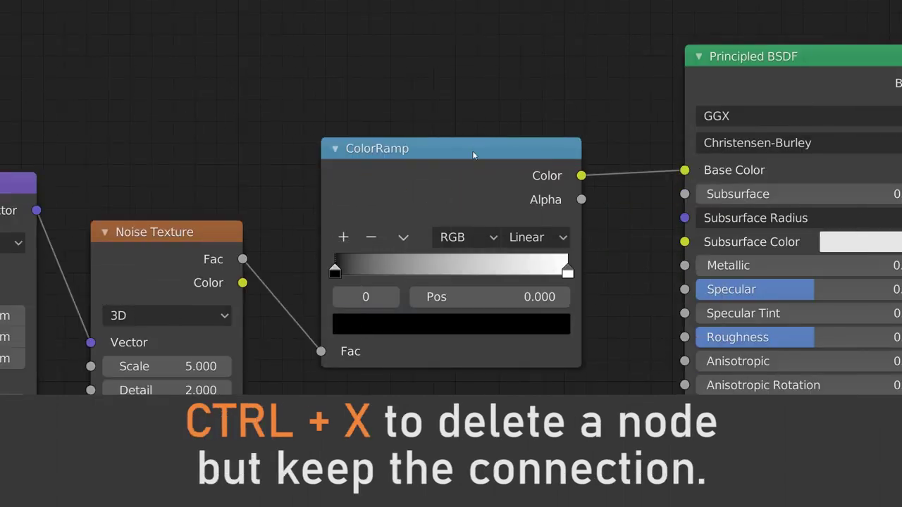
# Dissolve the ColorRamp and Mapping nodes with Ctrl+X, keeping their links
pyautogui.click(472, 150)
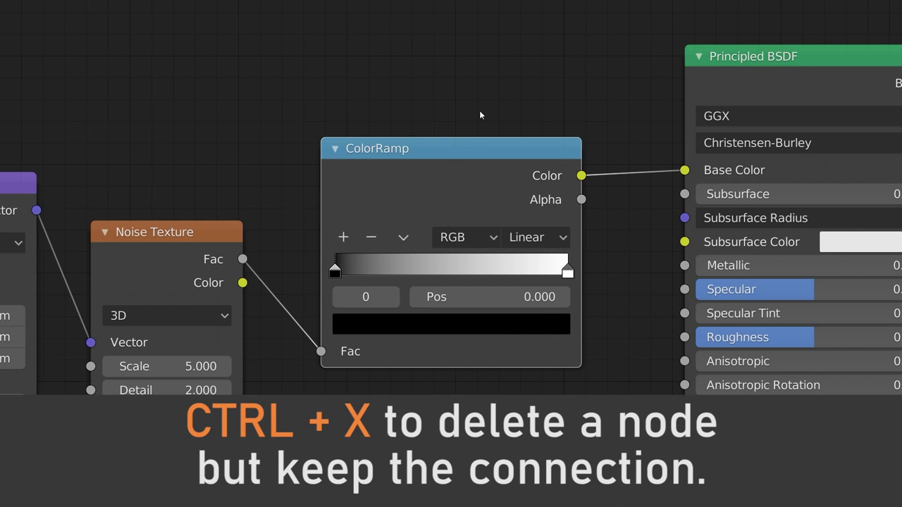
pyautogui.hotkey('ctrl', 'x')
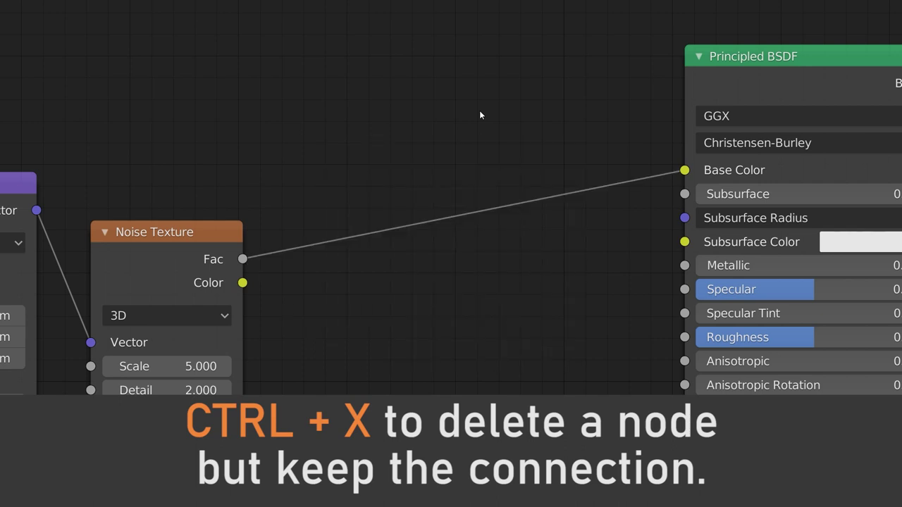
pyautogui.moveTo(232, 149); pyautogui.dragTo(680, 118, button='middle')
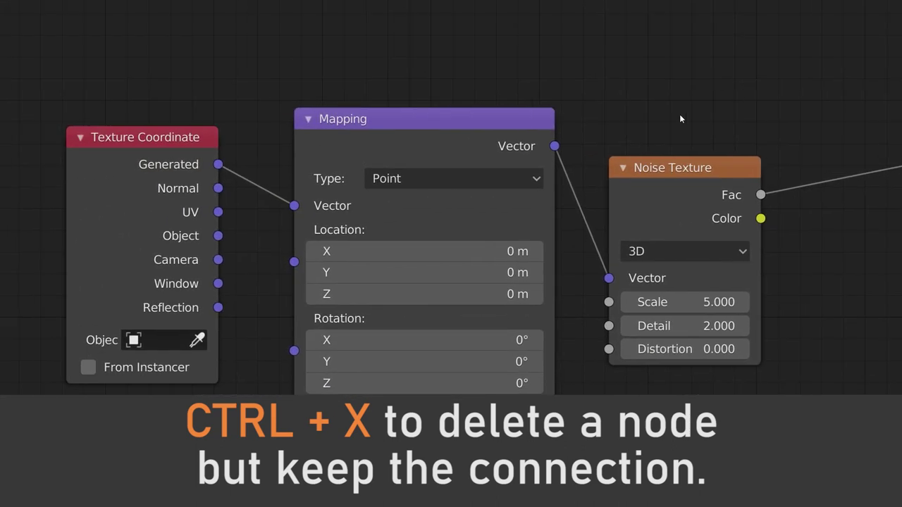
pyautogui.click(469, 136)
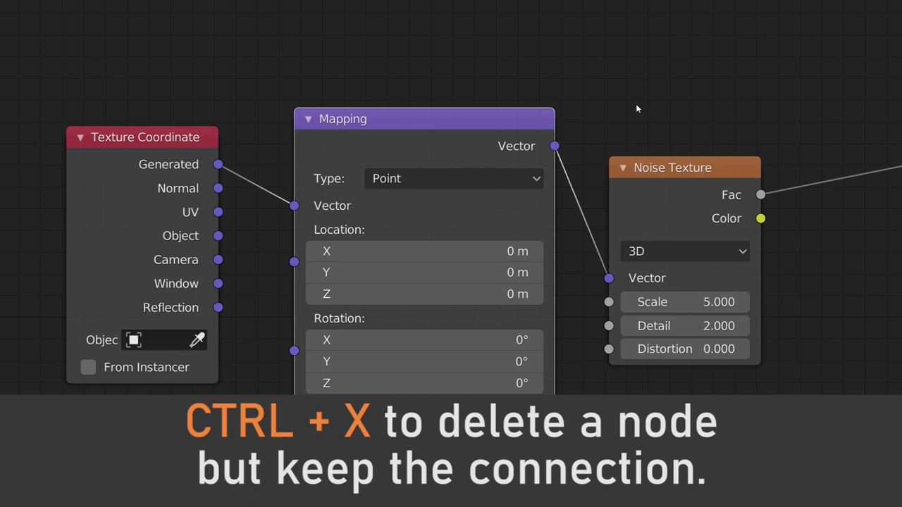
pyautogui.hotkey('ctrl', 'x')
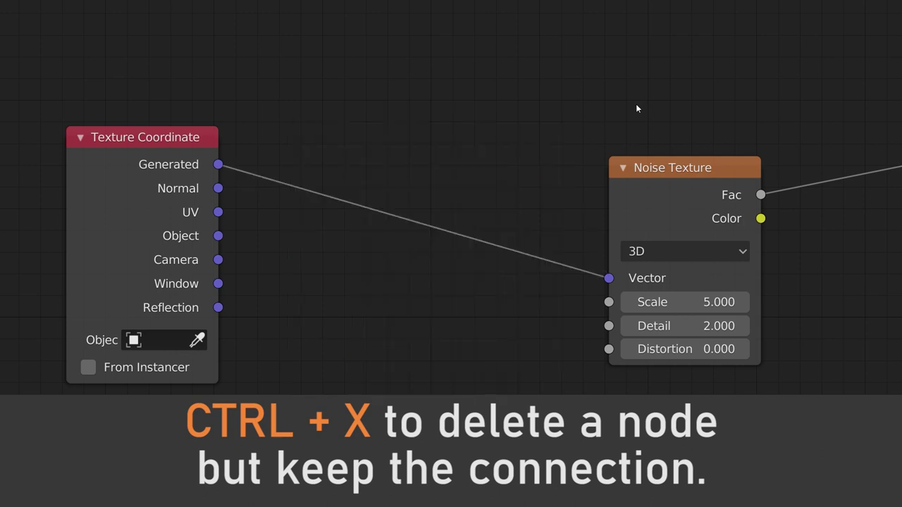
pyautogui.scroll(-1, 636, 108)
pyautogui.scroll(-1, 636, 108)
# Move Noise Texture and Texture Coordinate up beside the Principled BSDF
pyautogui.moveTo(673, 113)
pyautogui.mouseDown(button='middle')
pyautogui.moveTo(259, 116)
pyautogui.moveTo(393, 114)
pyautogui.moveTo(404, 225)
pyautogui.mouseUp(button='middle')
pyautogui.moveTo(403, 225); pyautogui.dragTo(565, 210)
pyautogui.moveTo(47, 221); pyautogui.dragTo(445, 217)
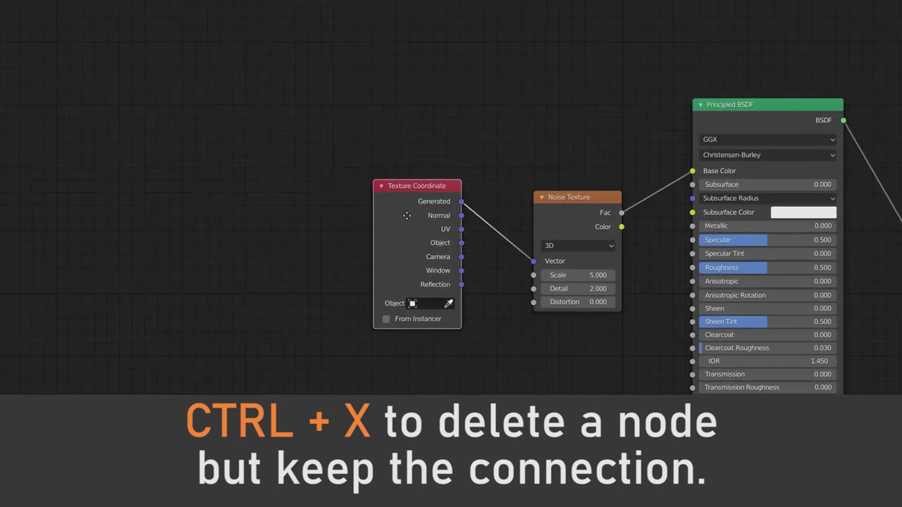
pyautogui.moveTo(595, 93)
pyautogui.mouseDown(button='middle')
pyautogui.moveTo(431, 95)
pyautogui.moveTo(320, 66)
pyautogui.mouseUp(button='middle')
pyautogui.scroll(1, 373, 83)
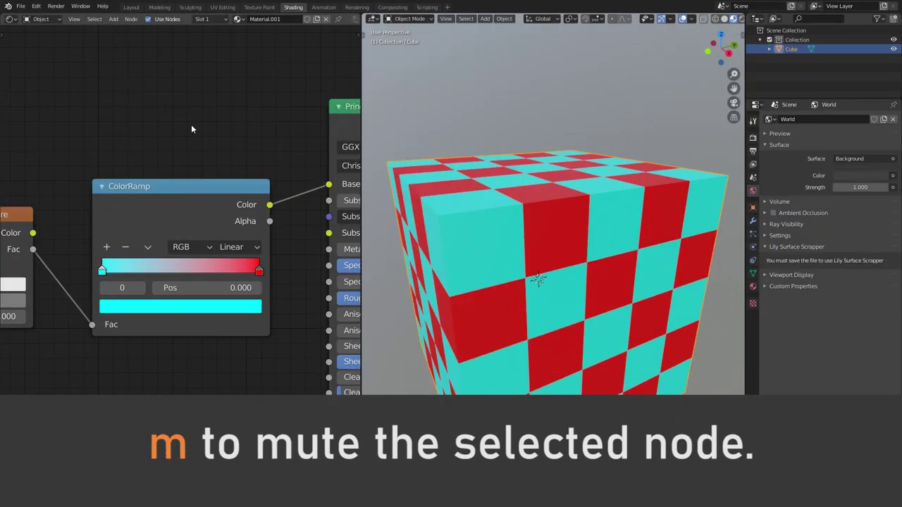
pyautogui.click(177, 190)
pyautogui.press('m')
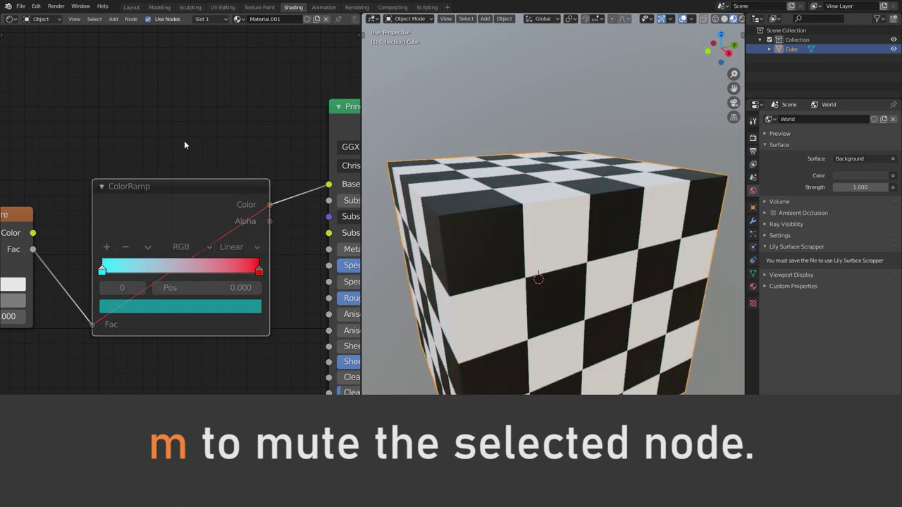
pyautogui.press('m')
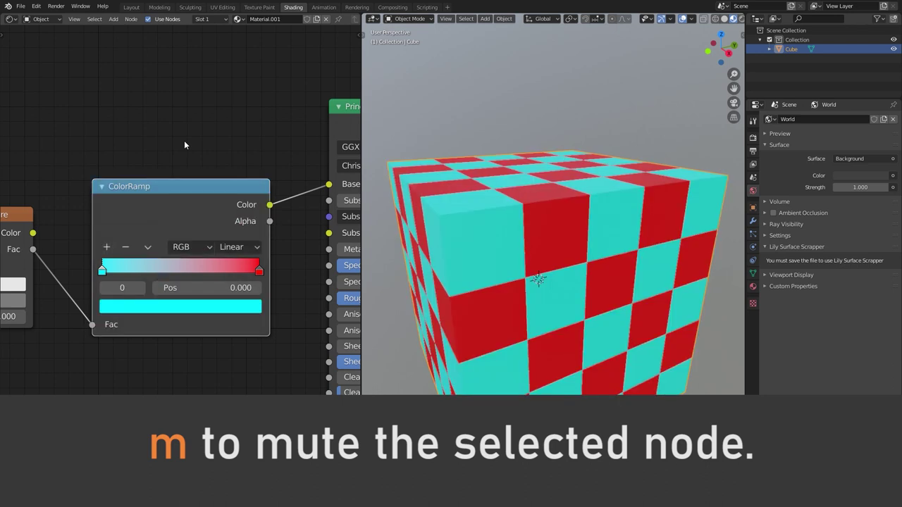
pyautogui.press('m')
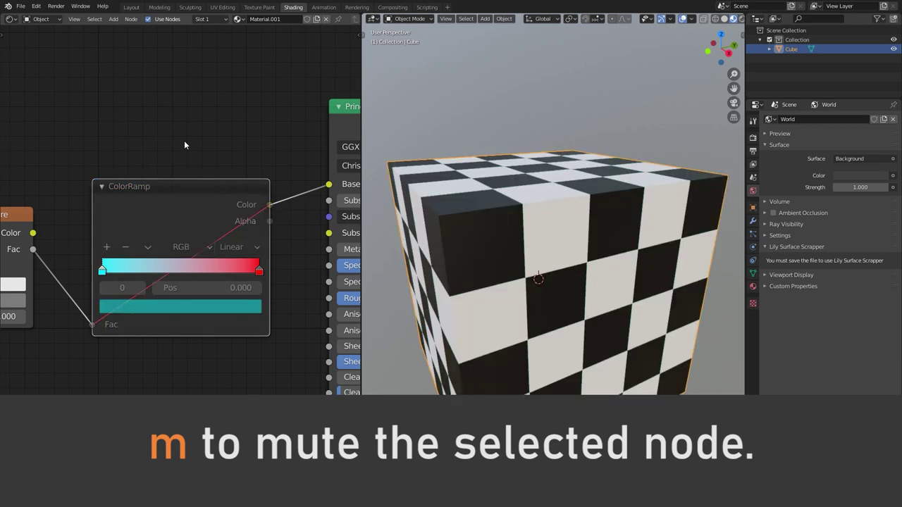
pyautogui.press('m')
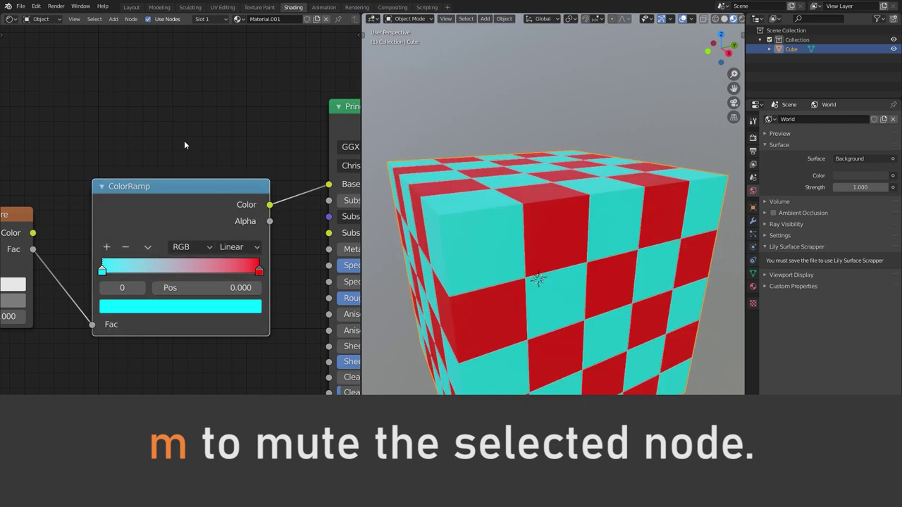